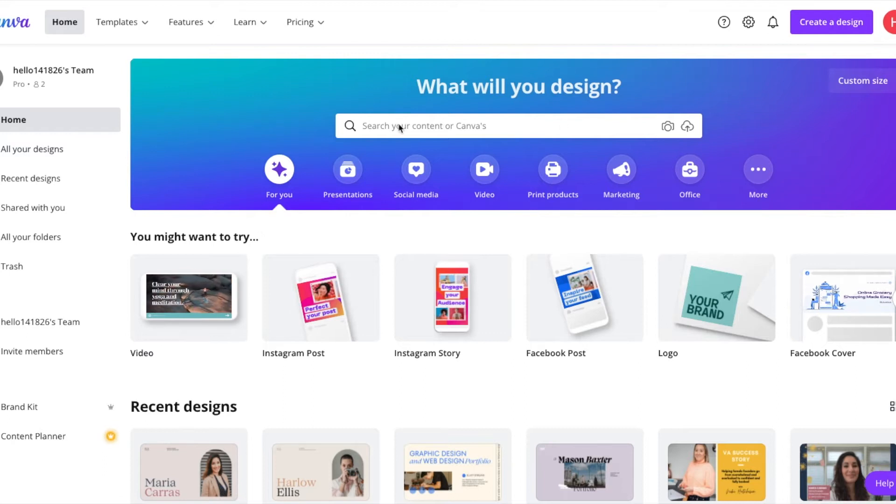
# Step: Search the home page for 'online portfolio' and open the Online Portfolio template results
pyautogui.click(385, 124)
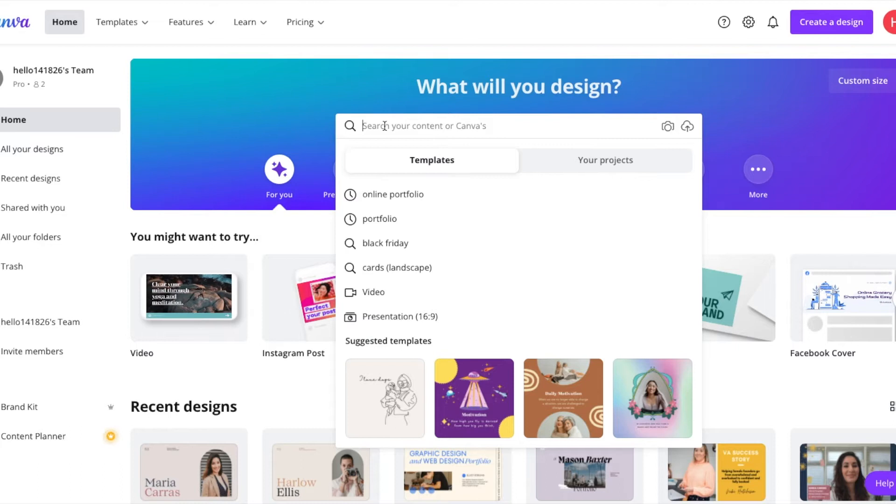
pyautogui.write('on')
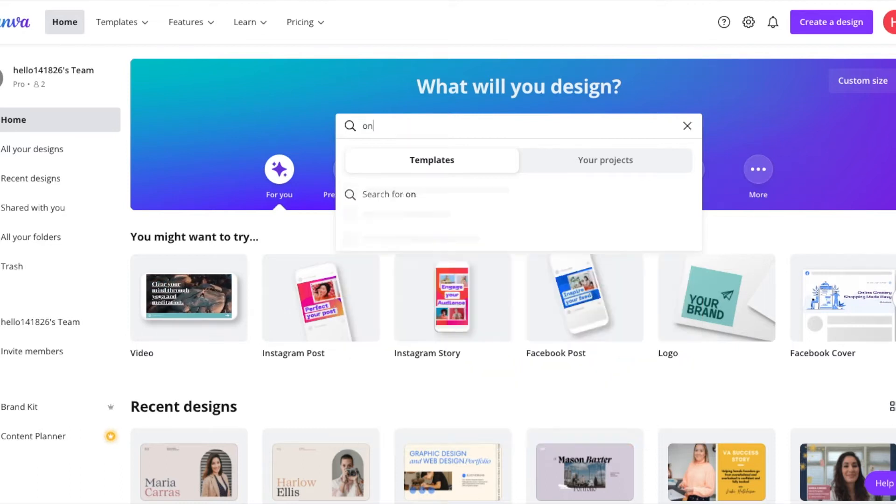
pyautogui.write('line porto')
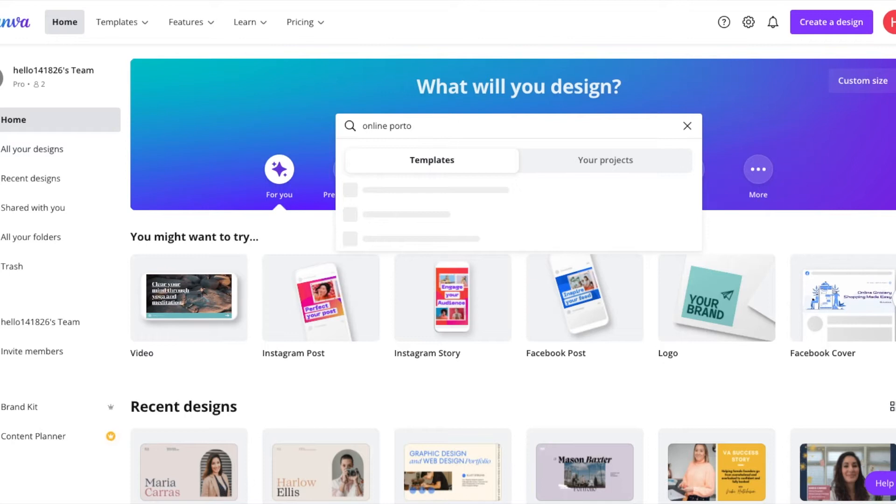
pyautogui.press('BackSpace')
pyautogui.write('folio')
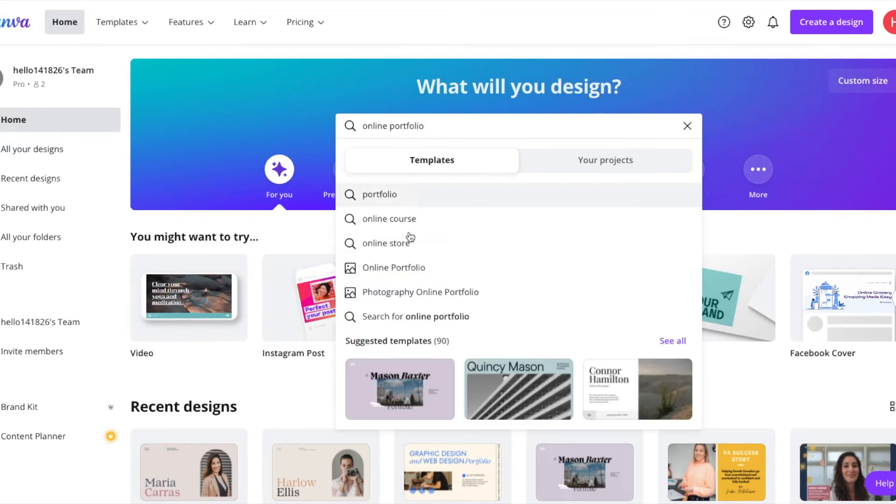
pyautogui.click(384, 270)
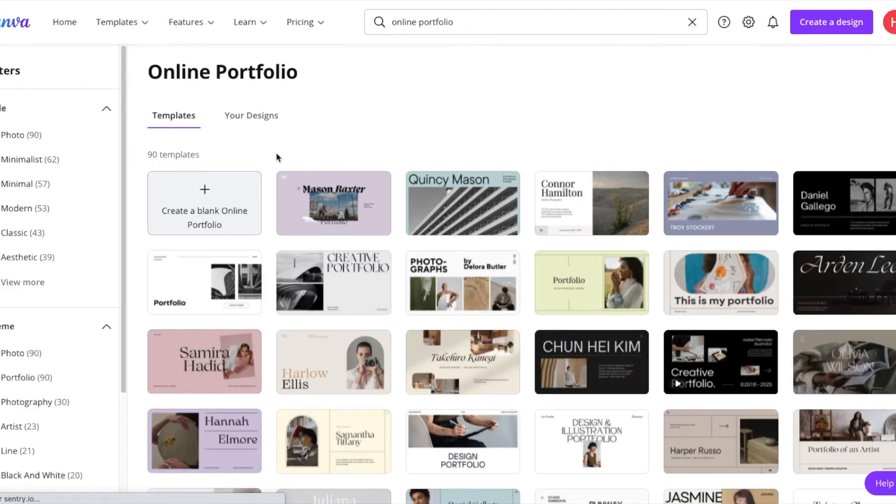
# Step: Browse the portfolio templates and open the beige-and-orange Harlow Ellis photography template
pyautogui.scroll(-2, 714, 148)
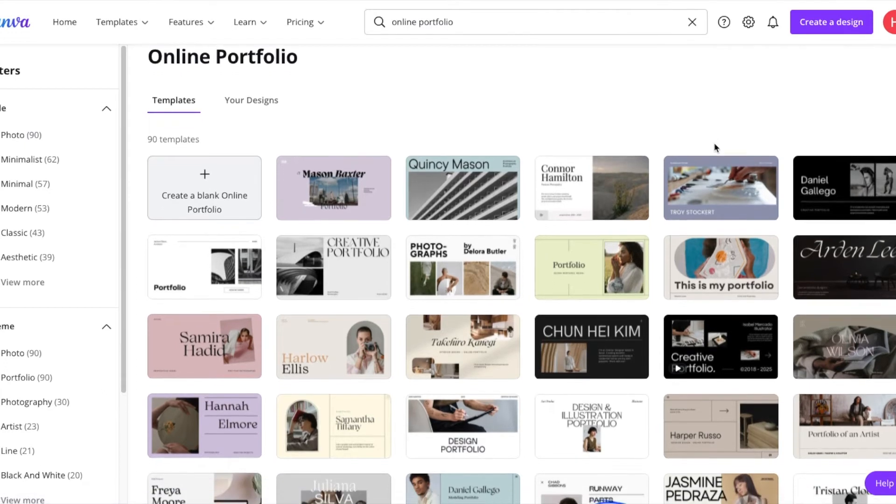
pyautogui.scroll(-1, 715, 147)
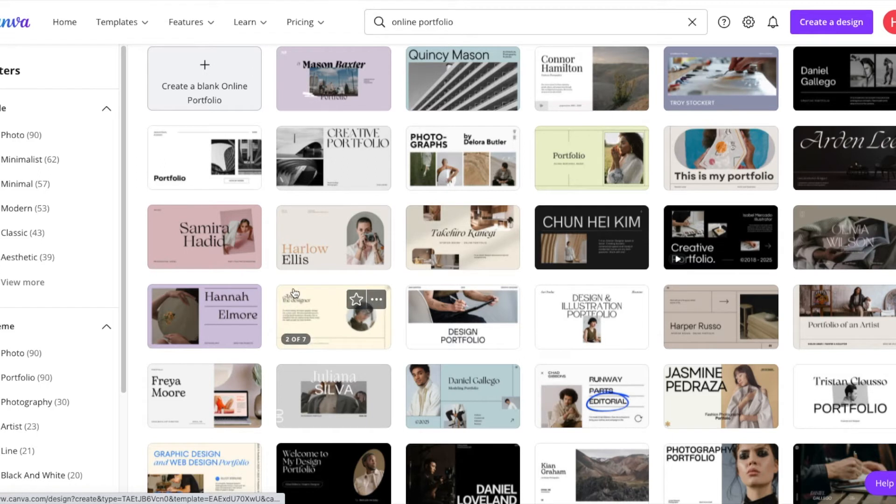
pyautogui.scroll(-2, 677, 226)
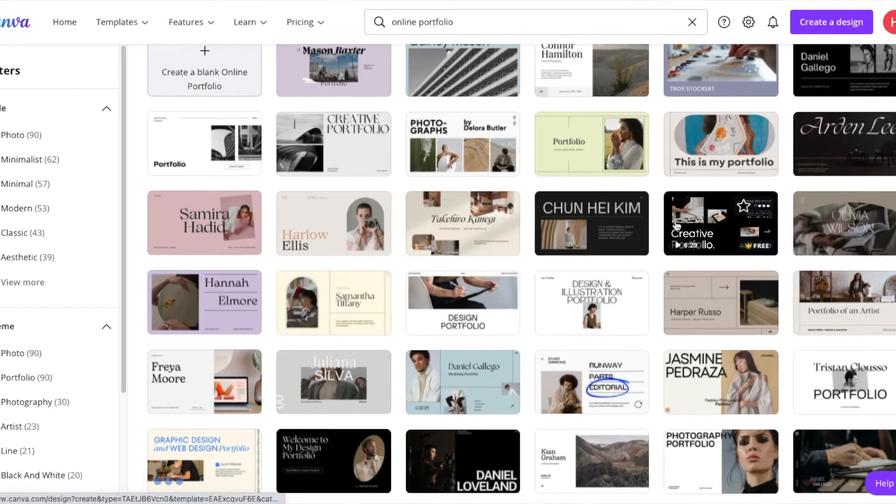
pyautogui.scroll(-3, 676, 226)
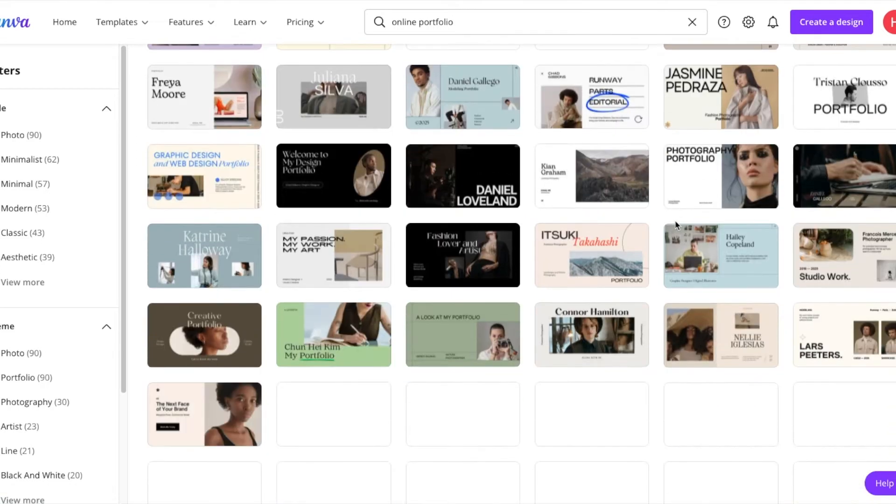
pyautogui.scroll(-1, 677, 227)
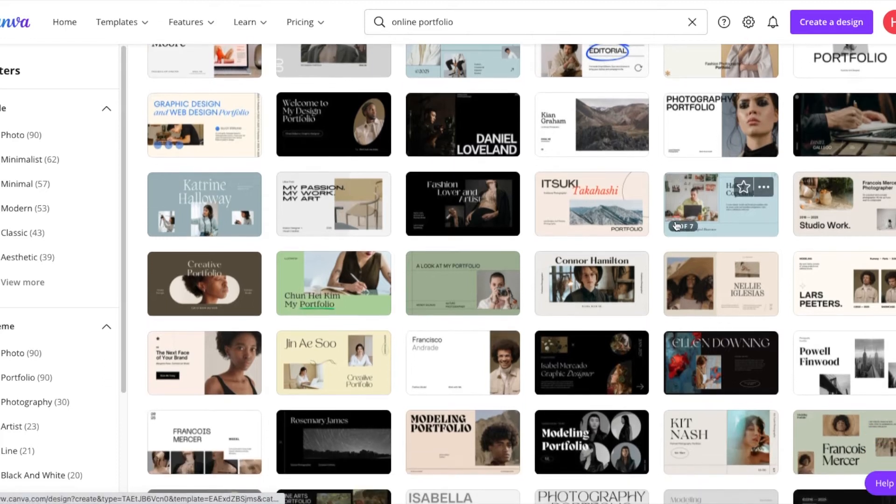
pyautogui.scroll(-1, 677, 227)
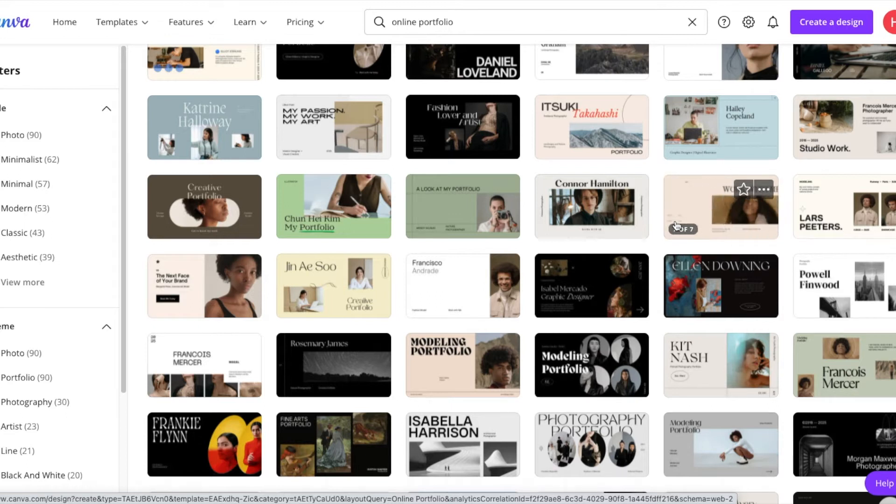
pyautogui.scroll(-3, 675, 226)
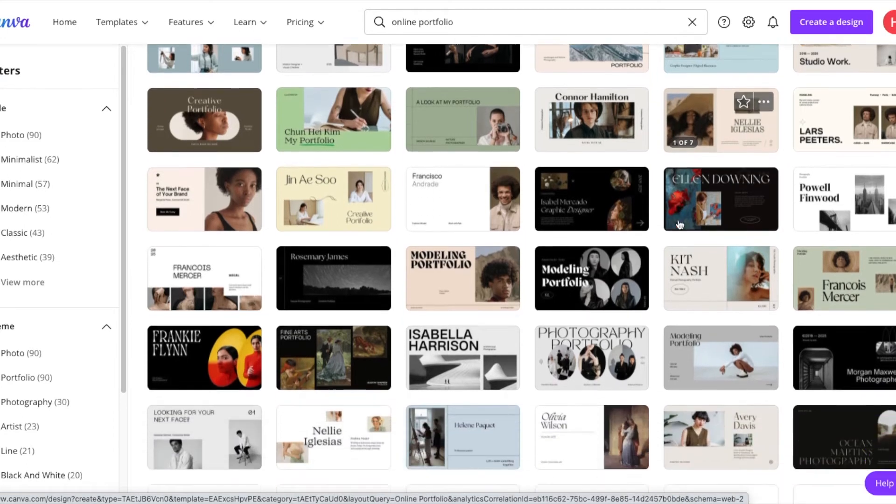
pyautogui.scroll(-1, 679, 219)
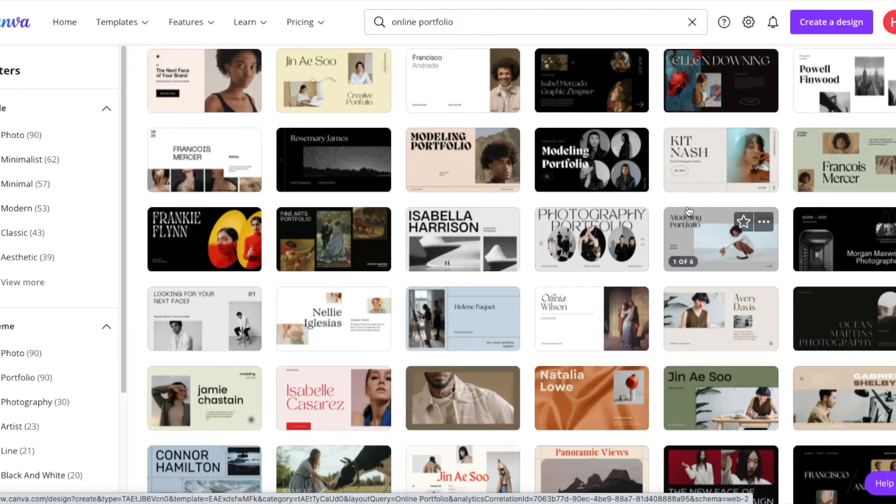
pyautogui.scroll(-1, 688, 211)
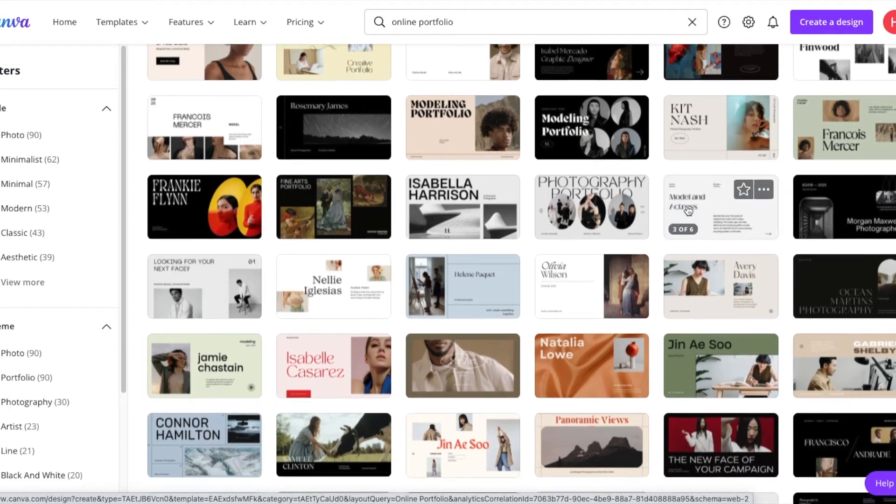
pyautogui.scroll(1, 688, 211)
pyautogui.scroll(2, 688, 211)
pyautogui.scroll(-3, 688, 211)
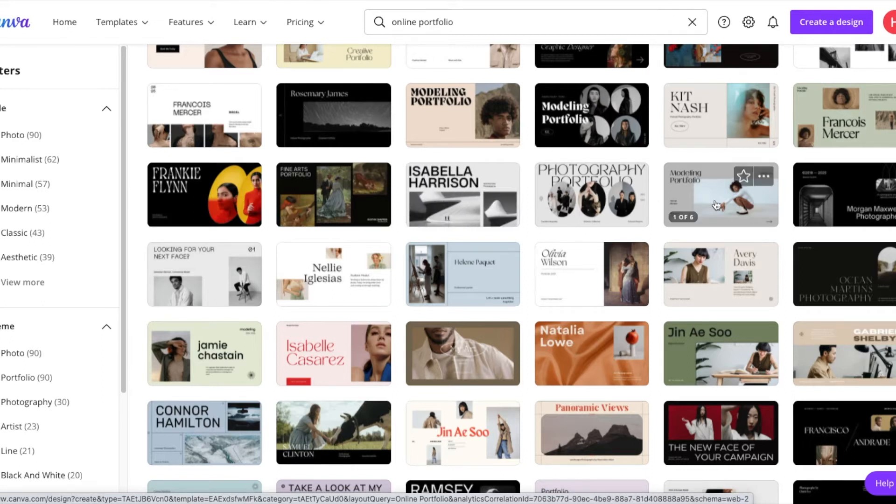
pyautogui.scroll(-1, 716, 205)
pyautogui.scroll(10, 716, 206)
pyautogui.scroll(3, 716, 205)
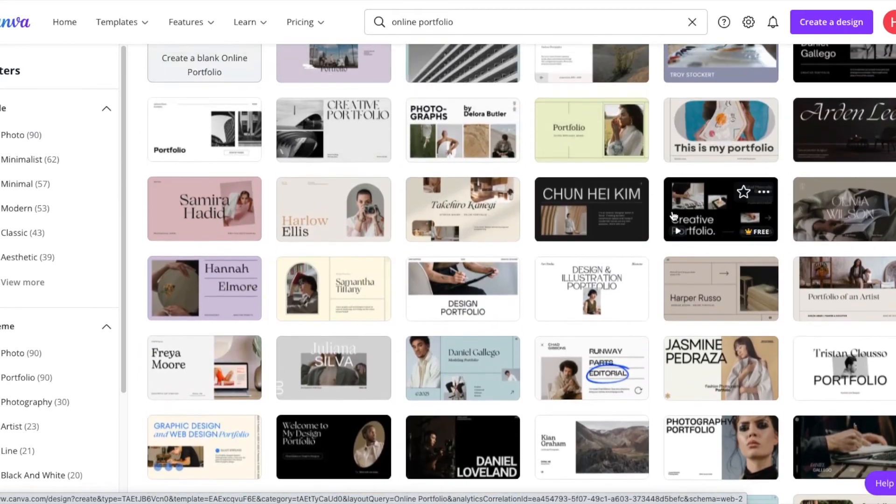
pyautogui.click(337, 212)
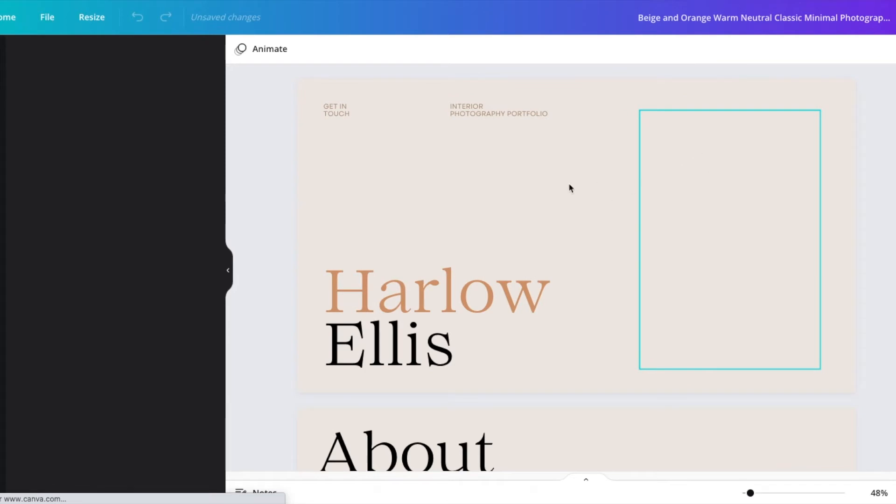
# Step: Scroll through all six template pages, from the cover to the 'Get in touch' contact page
pyautogui.scroll(-3, 568, 194)
pyautogui.scroll(-5, 567, 197)
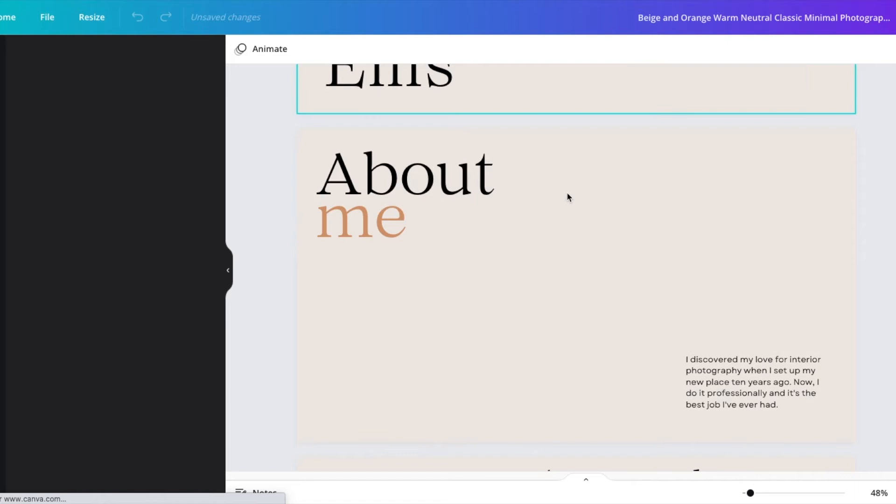
pyautogui.scroll(6, 600, 166)
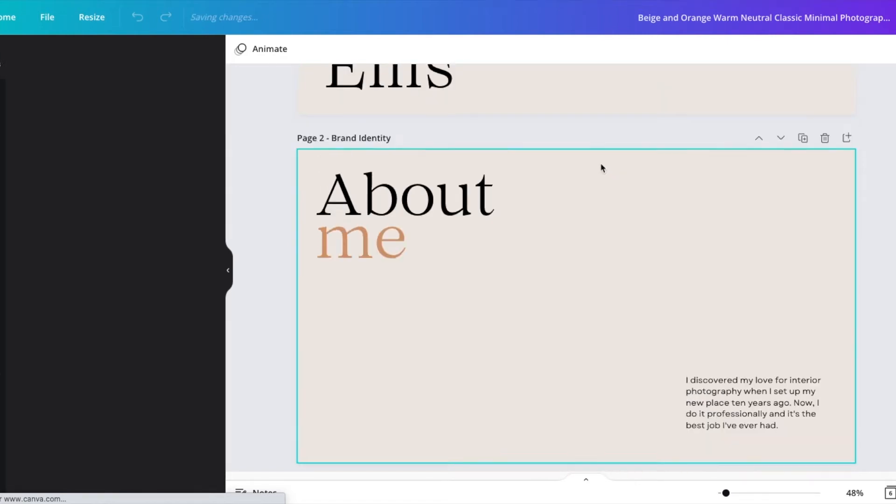
pyautogui.scroll(2, 600, 162)
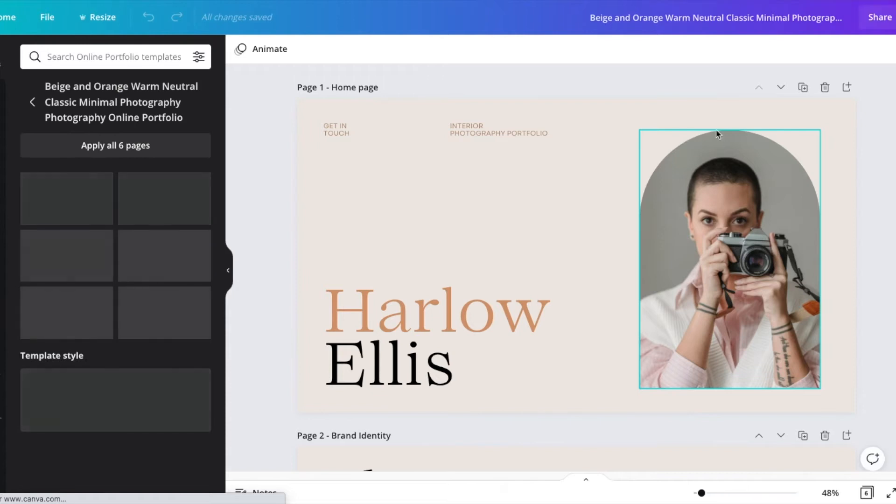
pyautogui.scroll(-4, 735, 156)
pyautogui.scroll(-13, 735, 157)
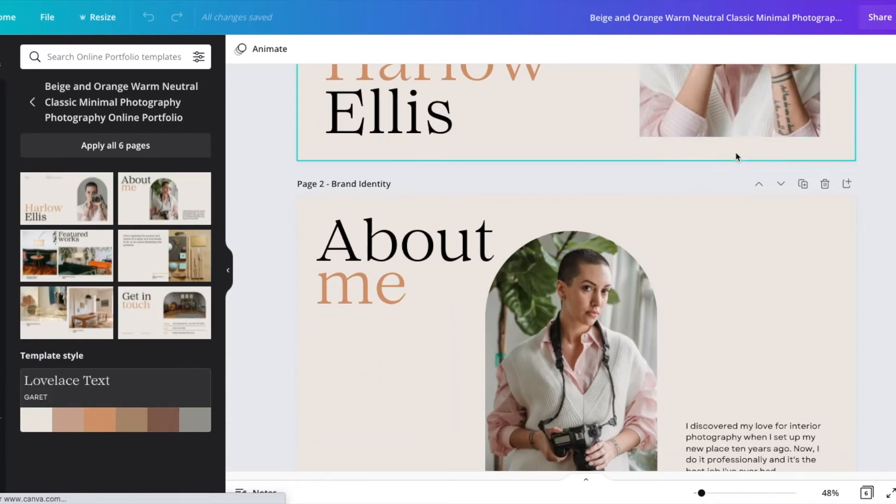
pyautogui.scroll(-13, 735, 157)
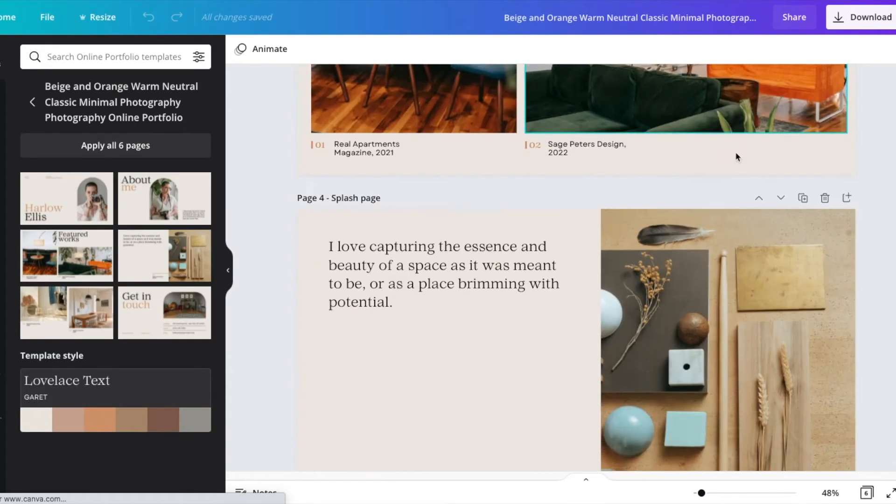
pyautogui.scroll(-3, 736, 157)
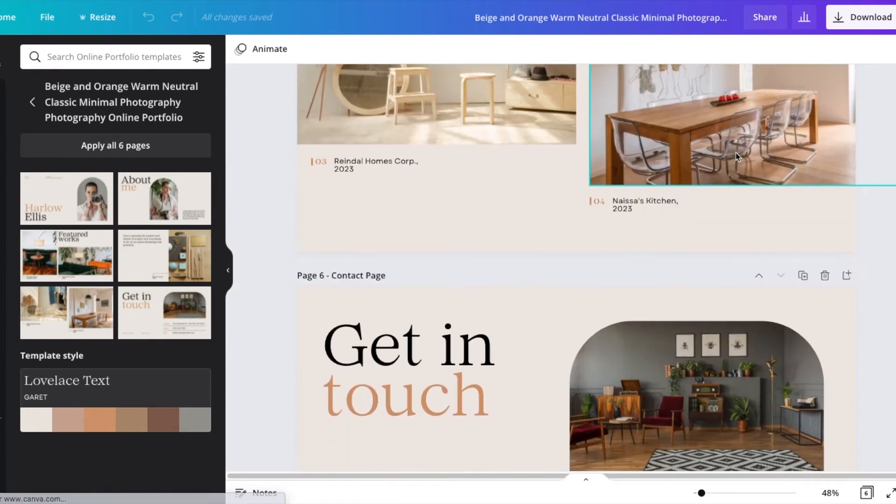
pyautogui.scroll(-4, 736, 156)
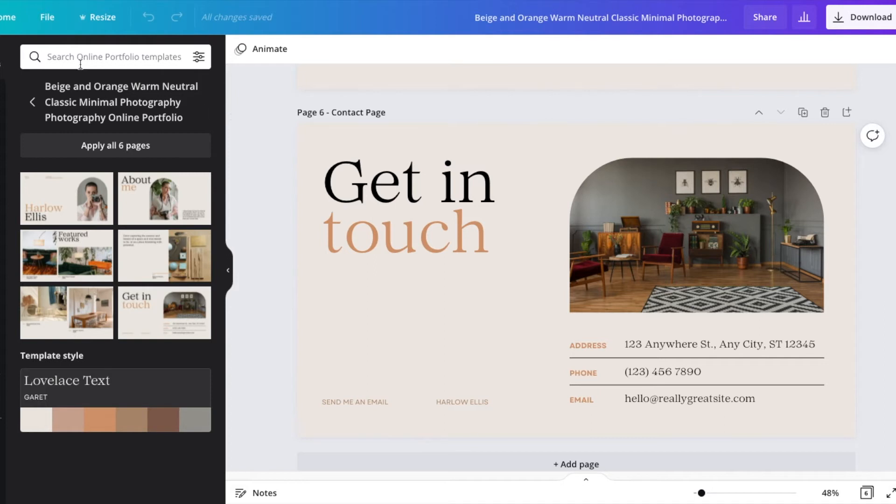
# Step: Make a copy of the design and retitle it with the owner's name plus 'Portfolio 1'
pyautogui.click(47, 18)
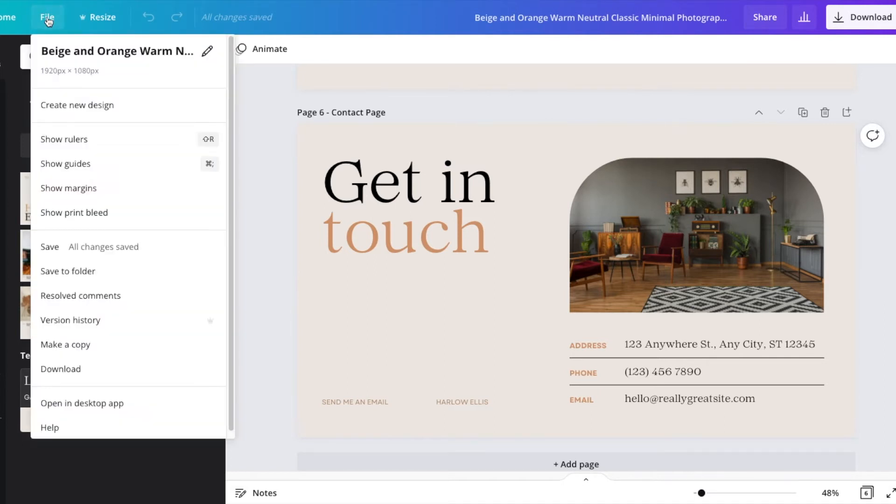
pyautogui.click(91, 345)
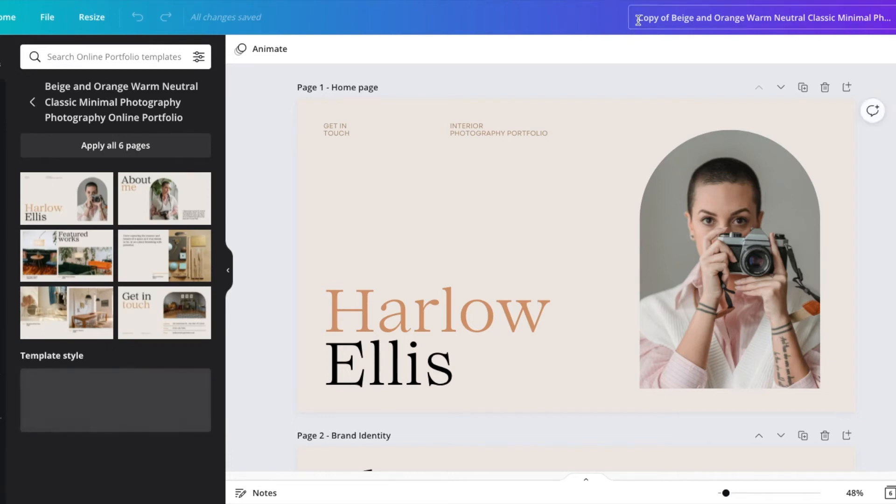
pyautogui.click(590, 17)
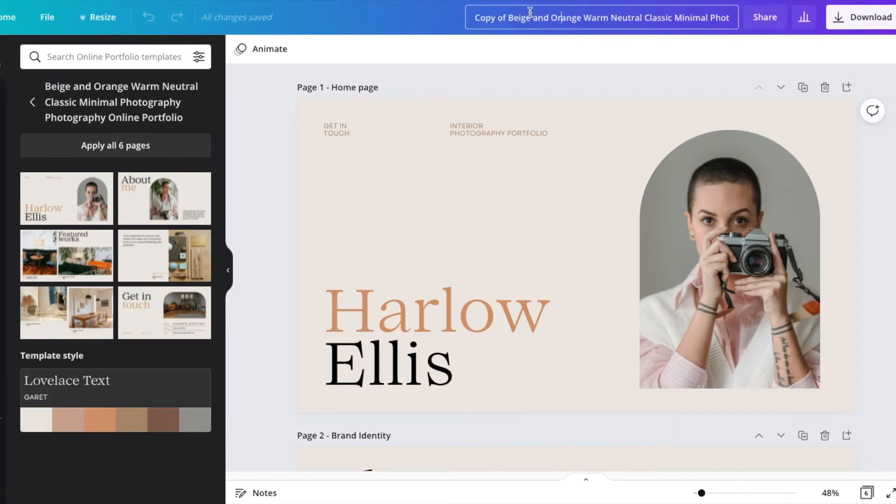
pyautogui.moveTo(472, 15); pyautogui.dragTo(736, 18)
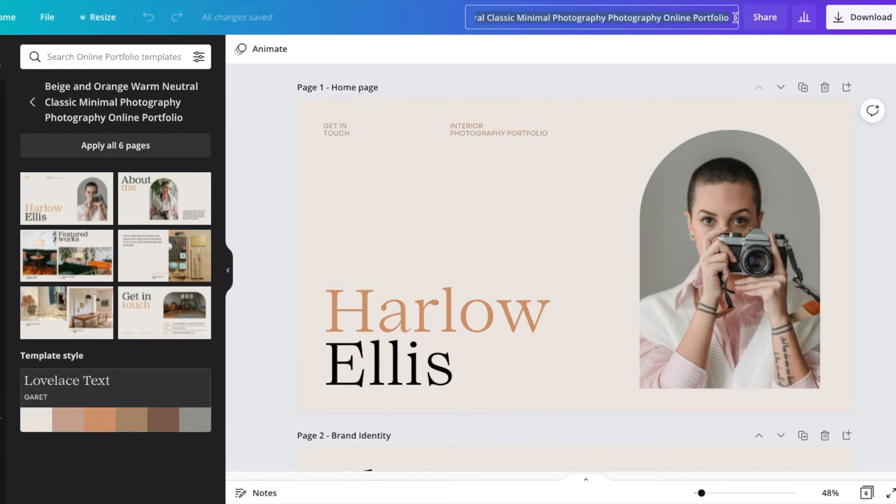
pyautogui.write('Maria Carras')
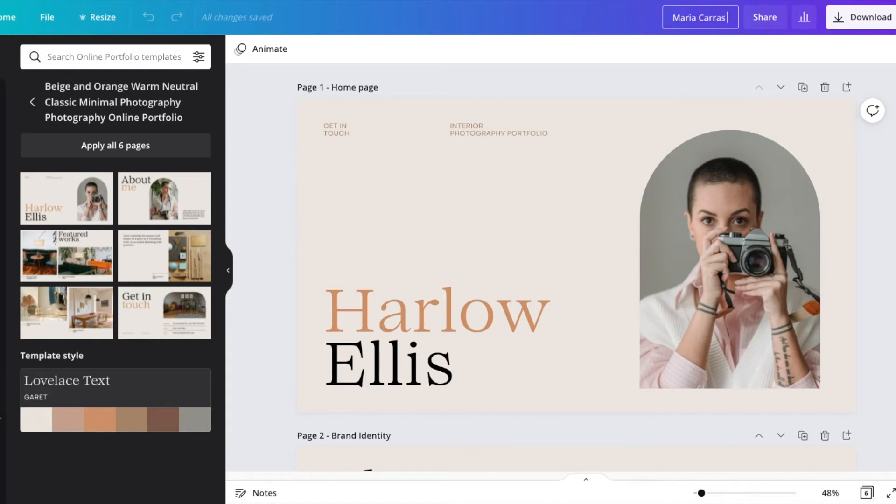
pyautogui.write(' Portfolio 1')
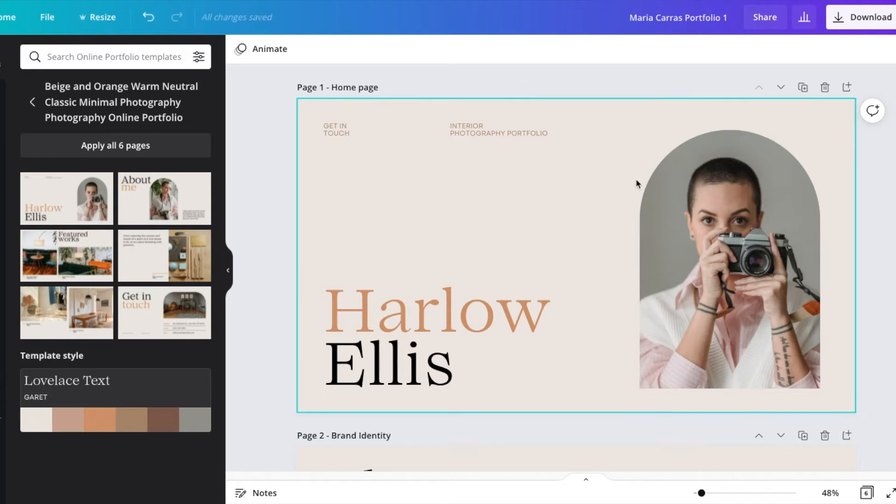
pyautogui.click(705, 205)
pyautogui.click(411, 129)
pyautogui.click(468, 132)
pyautogui.click(393, 364)
pyautogui.click(403, 362)
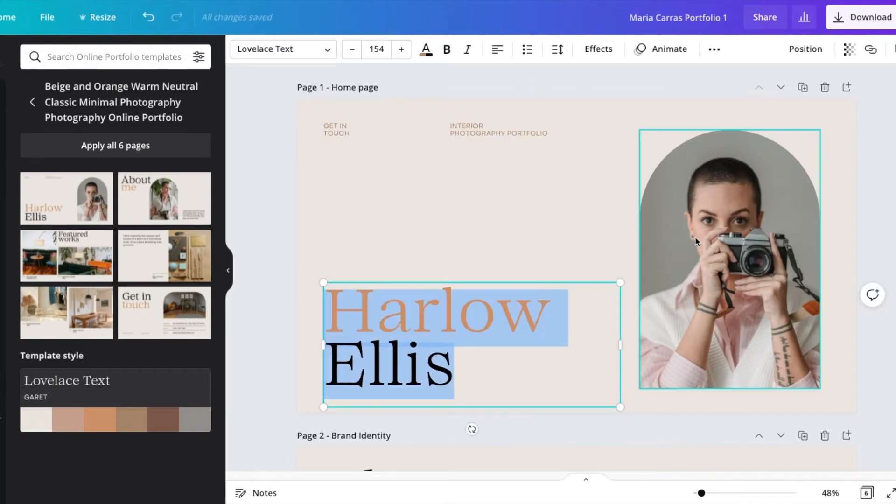
pyautogui.click(677, 261)
pyautogui.click(516, 222)
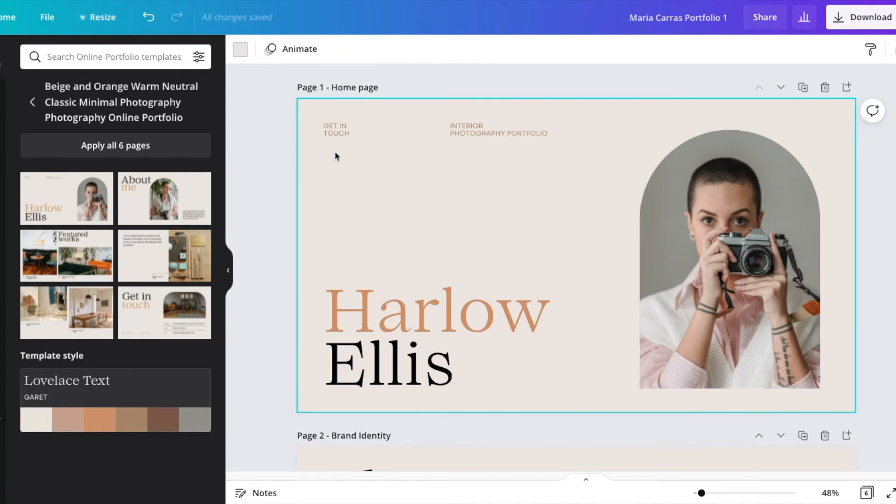
pyautogui.click(239, 48)
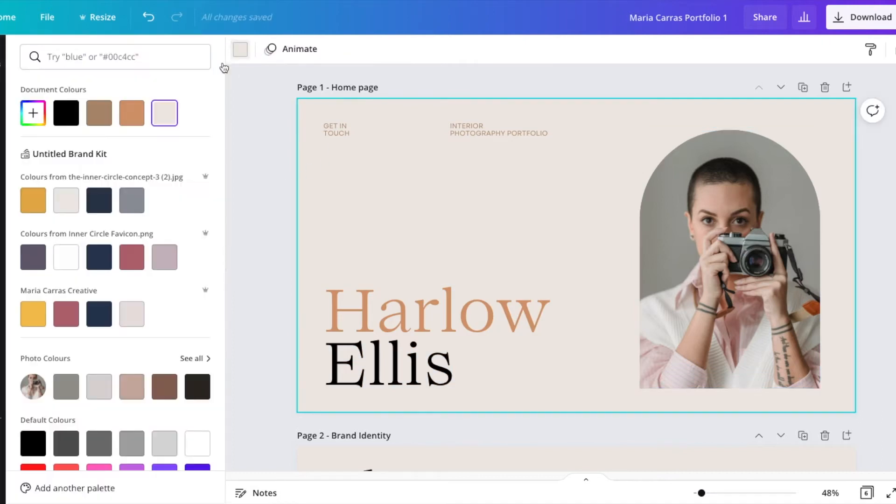
pyautogui.scroll(-1, 78, 266)
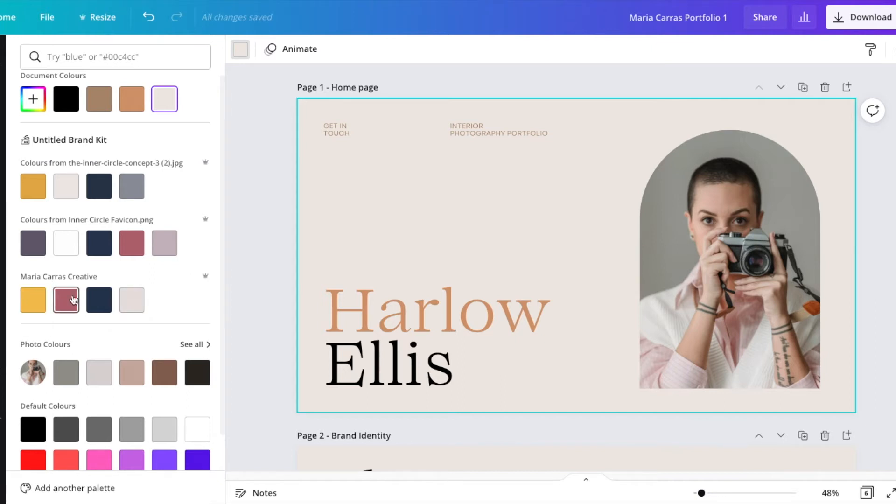
pyautogui.scroll(-2, 169, 287)
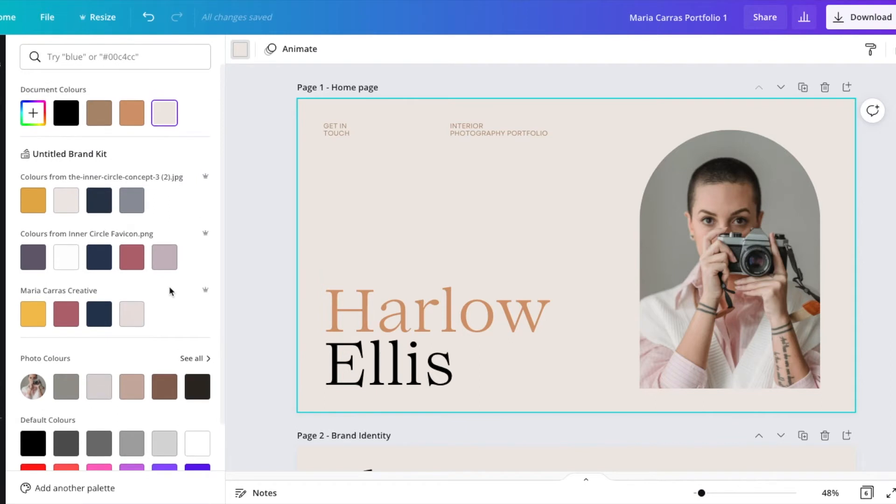
pyautogui.scroll(3, 169, 289)
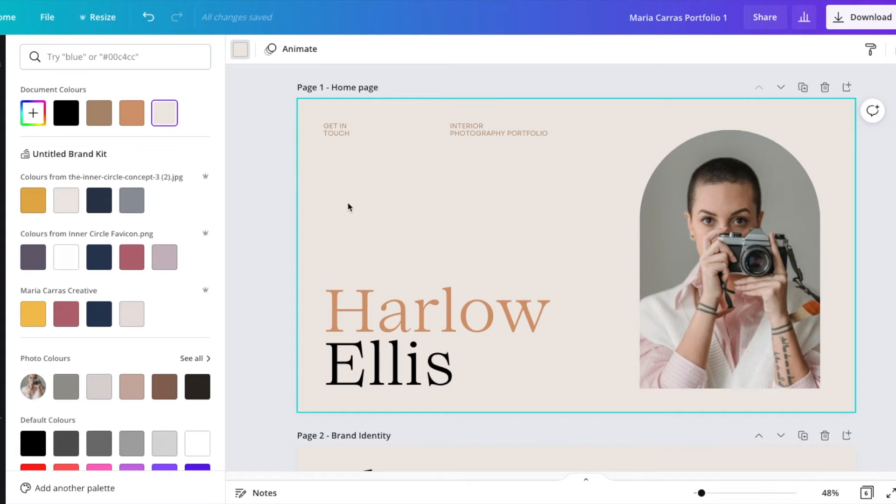
pyautogui.doubleClick(523, 314)
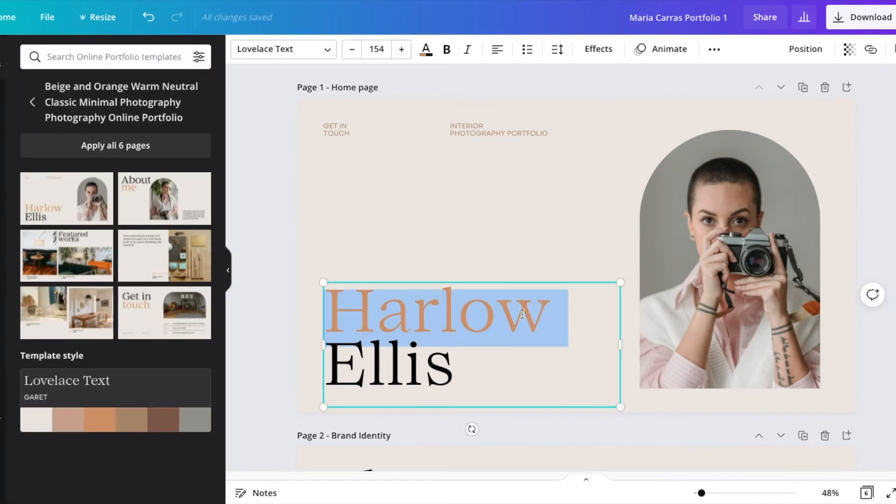
pyautogui.click(325, 50)
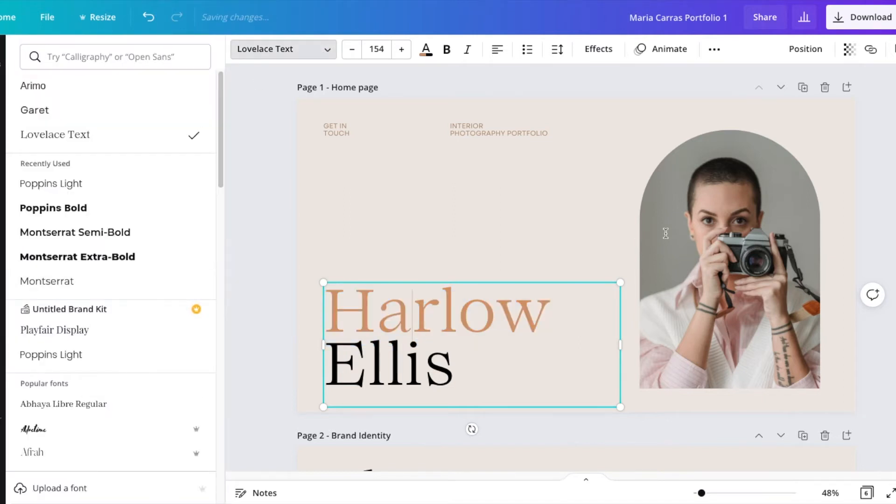
pyautogui.click(695, 220)
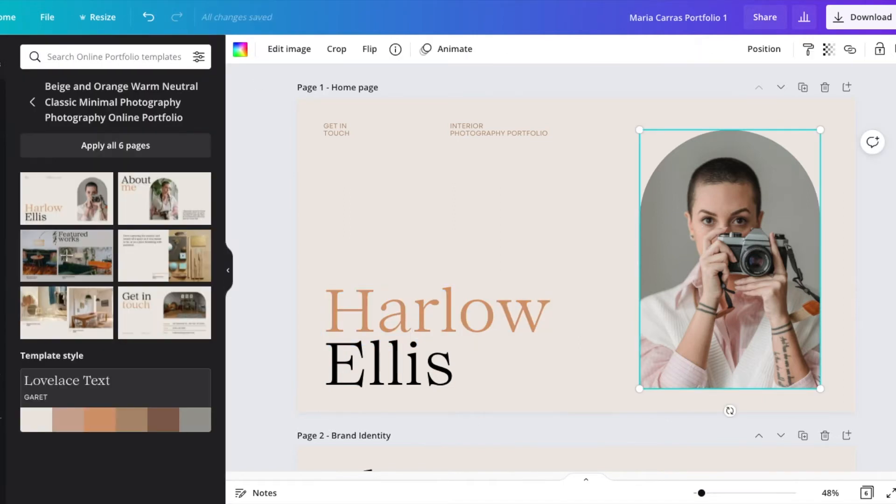
# Step: Put the brand photo of the woman on a bench into the page 1 arch frame
pyautogui.click(2, 453)
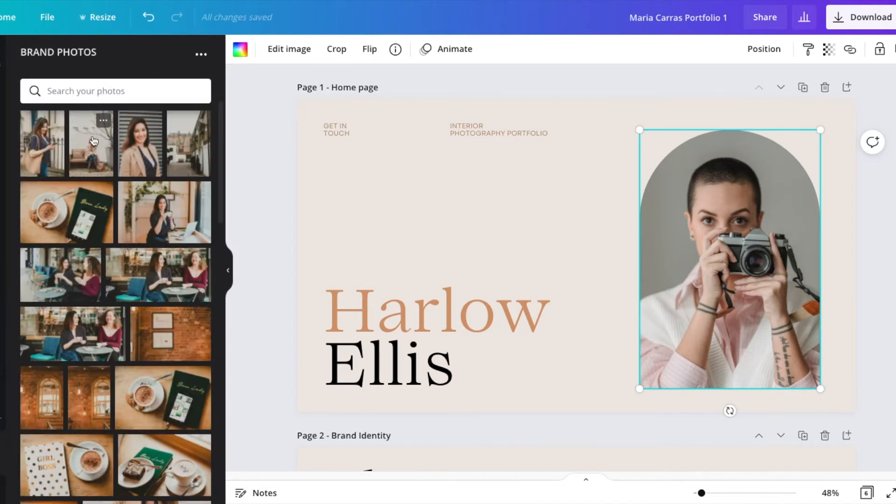
pyautogui.moveTo(93, 143); pyautogui.dragTo(724, 180)
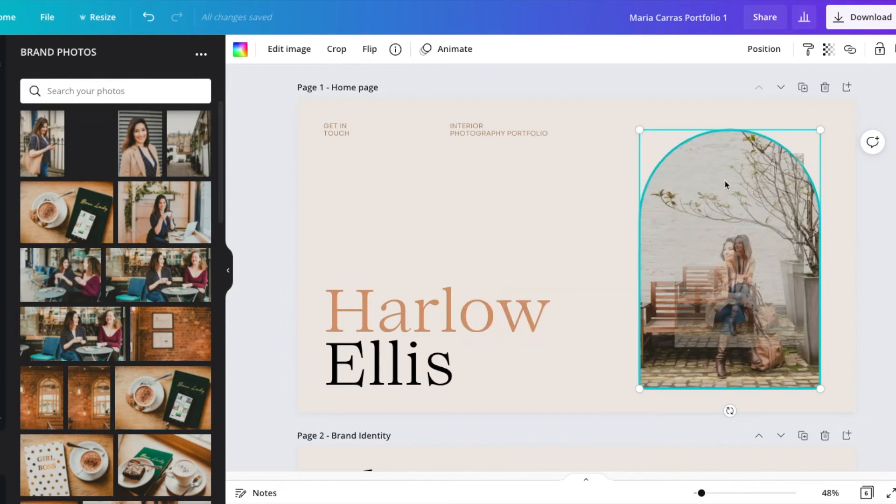
pyautogui.click(863, 195)
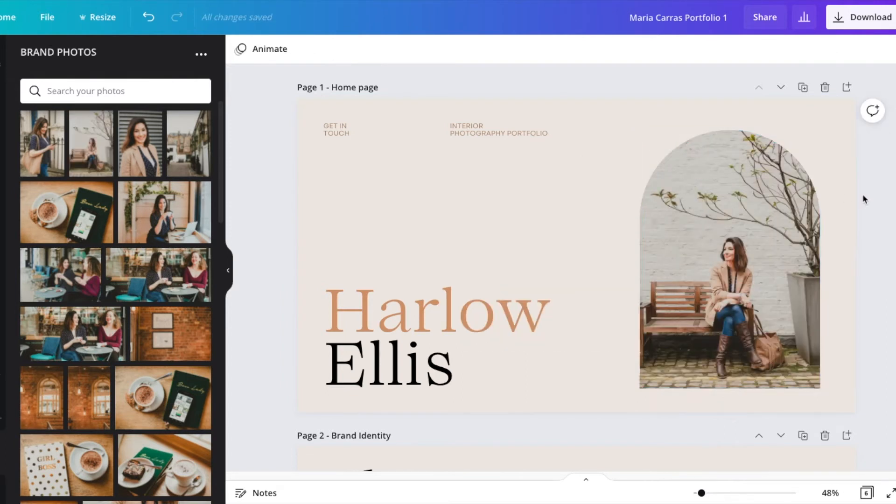
pyautogui.scroll(-4, 483, 172)
pyautogui.scroll(-2, 483, 172)
pyautogui.scroll(5, 483, 171)
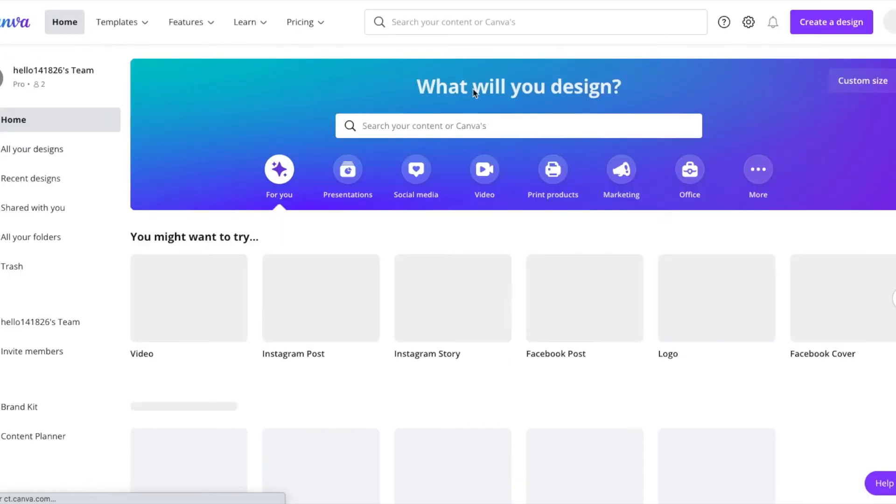
# Step: Open the eight-page 'Portfolio Template - Inner Circle' design from Recent designs
pyautogui.scroll(-2, 495, 107)
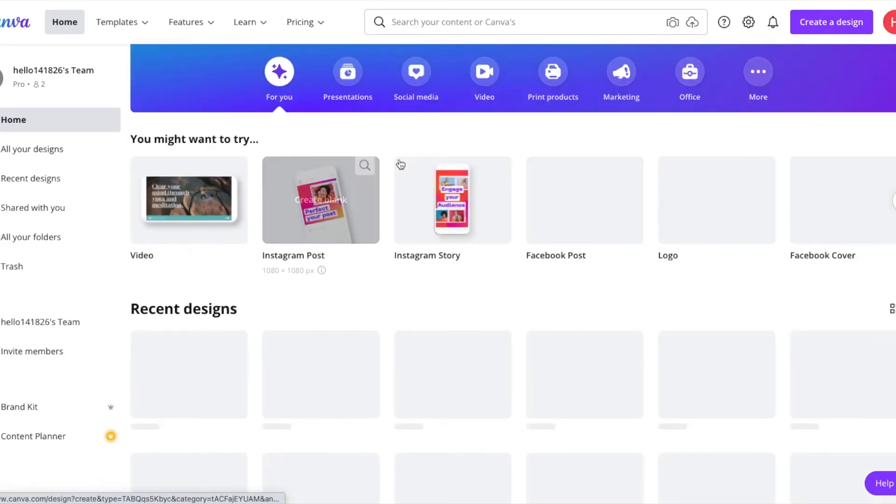
pyautogui.scroll(-3, 400, 164)
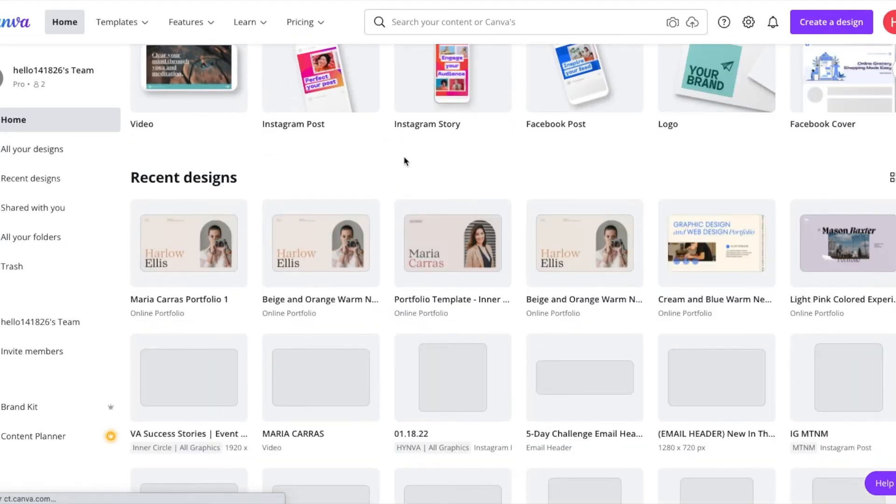
pyautogui.click(457, 261)
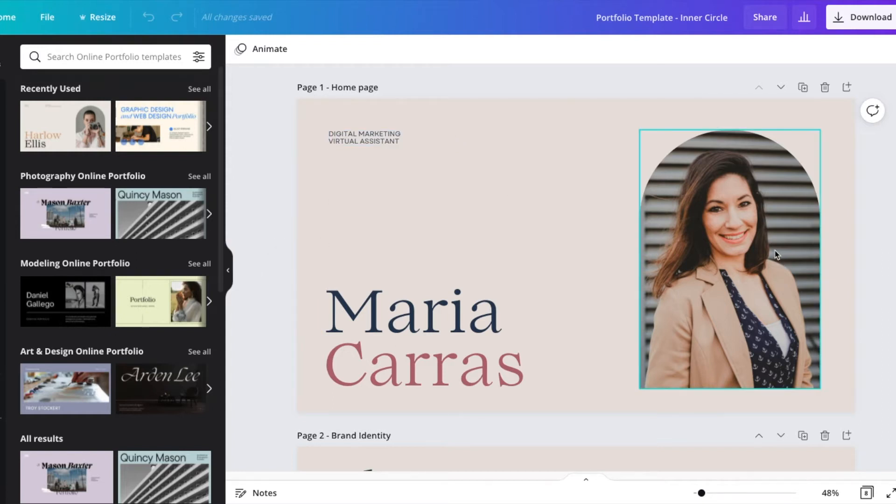
# Step: Inspect the home page's background colour, large name text and DIGITAL MARKETING VIRTUAL ASSISTANT heading
pyautogui.scroll(-1, 688, 218)
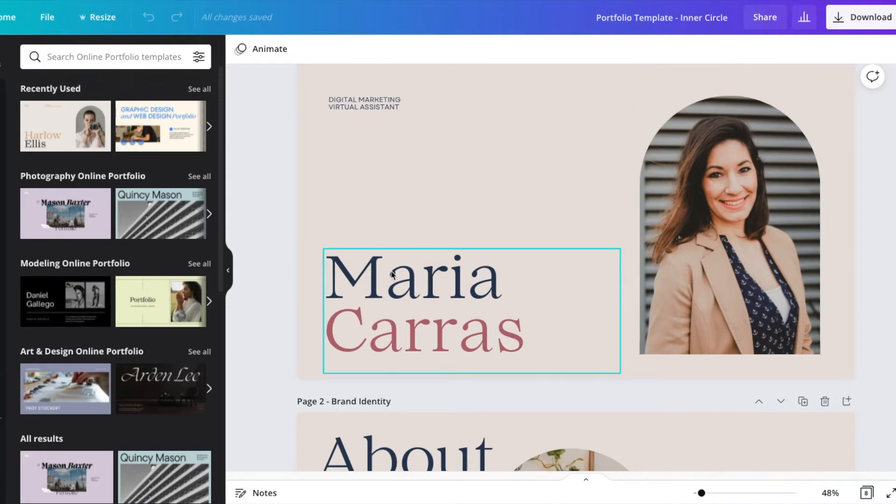
pyautogui.click(369, 169)
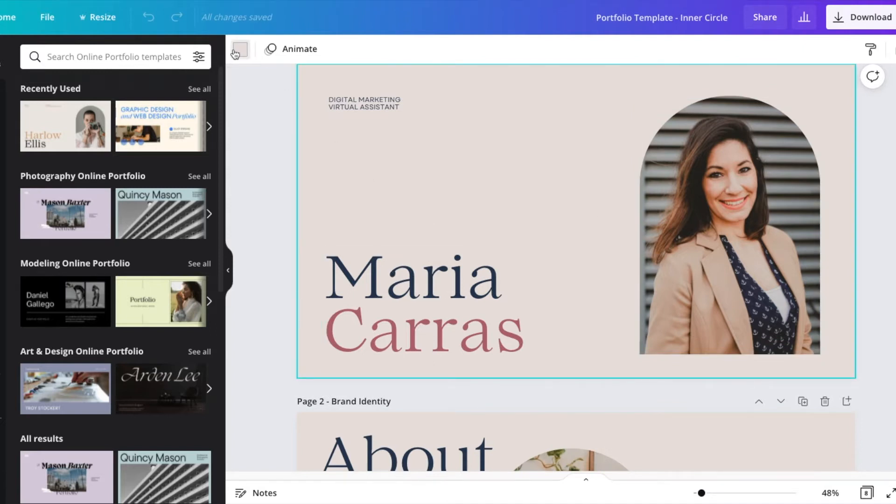
pyautogui.click(236, 52)
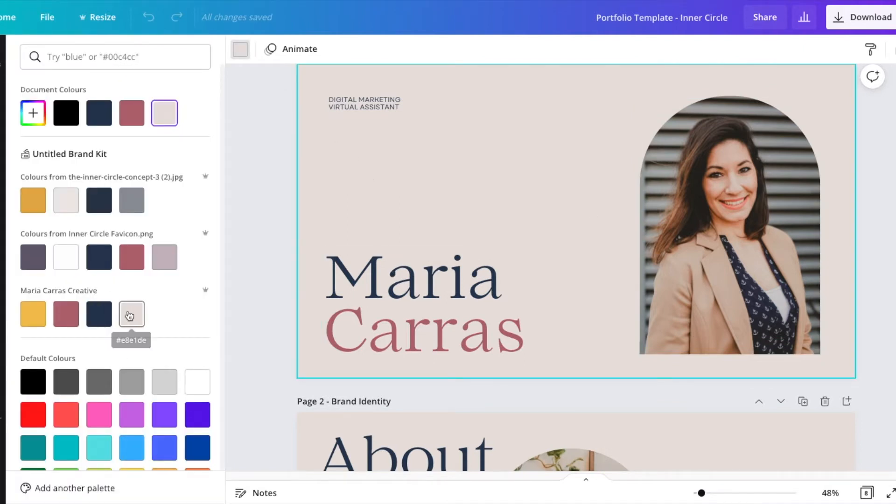
pyautogui.click(411, 282)
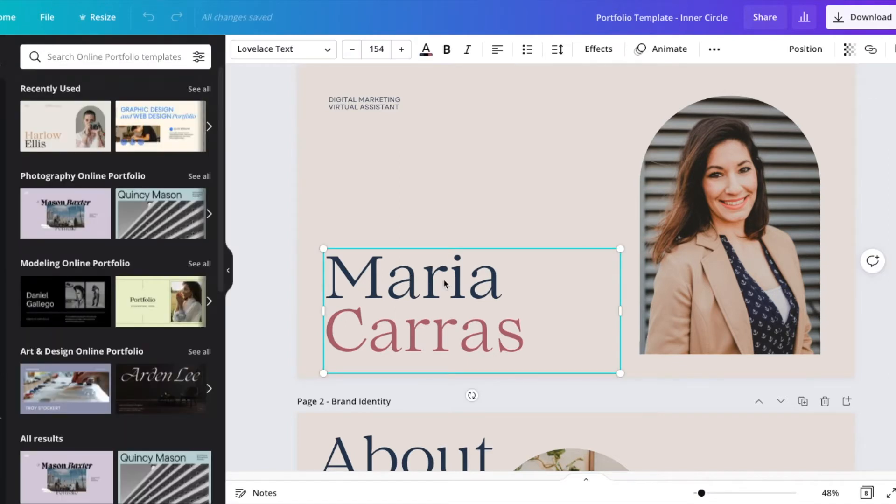
pyautogui.moveTo(421, 280); pyautogui.dragTo(326, 280)
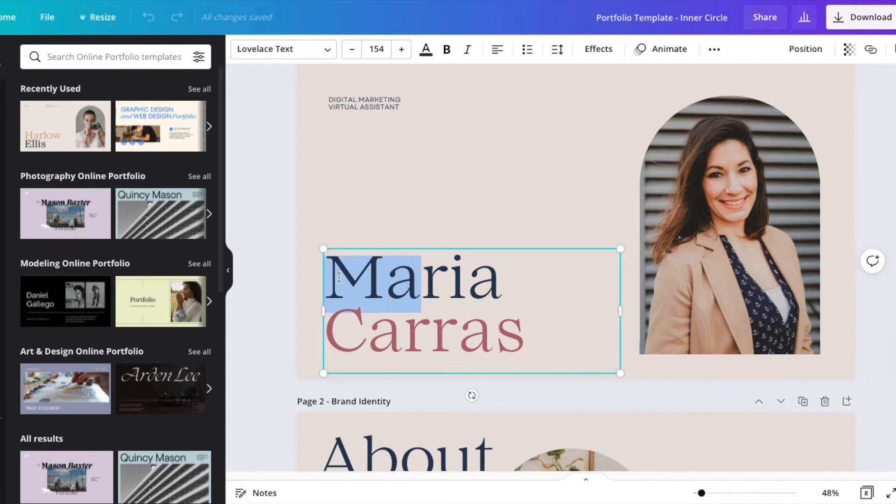
pyautogui.click(421, 173)
pyautogui.click(366, 101)
pyautogui.scroll(1, 517, 169)
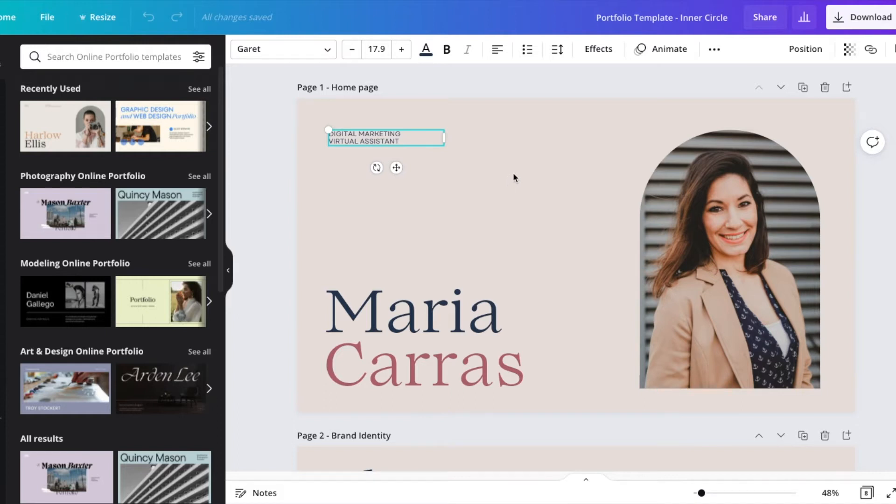
pyautogui.click(514, 176)
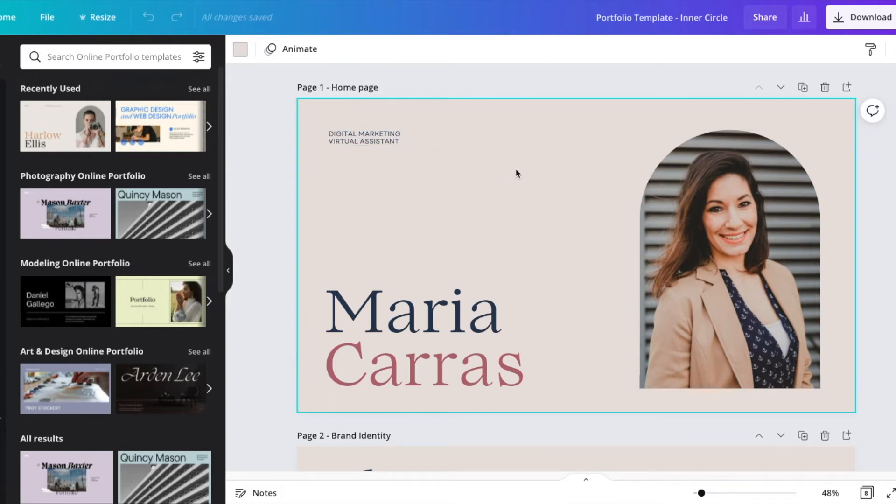
# Step: Move down to the About me page and select its bio paragraph
pyautogui.scroll(-4, 516, 173)
pyautogui.scroll(-5, 515, 168)
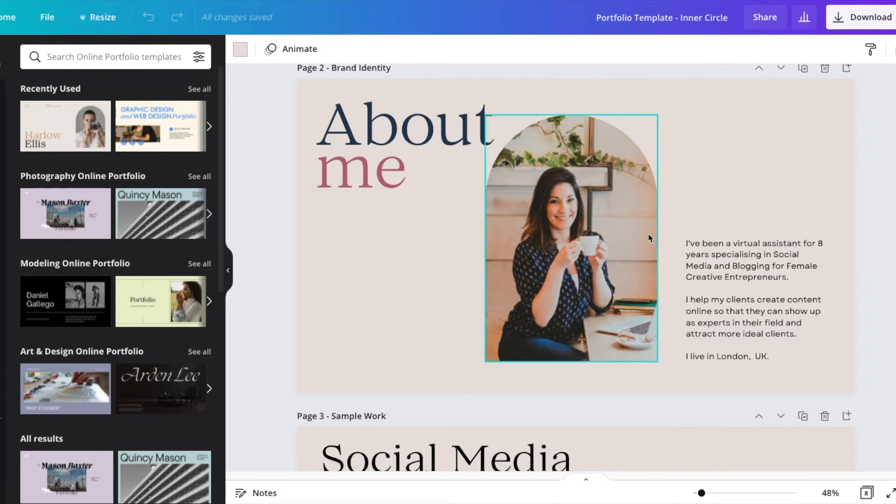
pyautogui.click(755, 279)
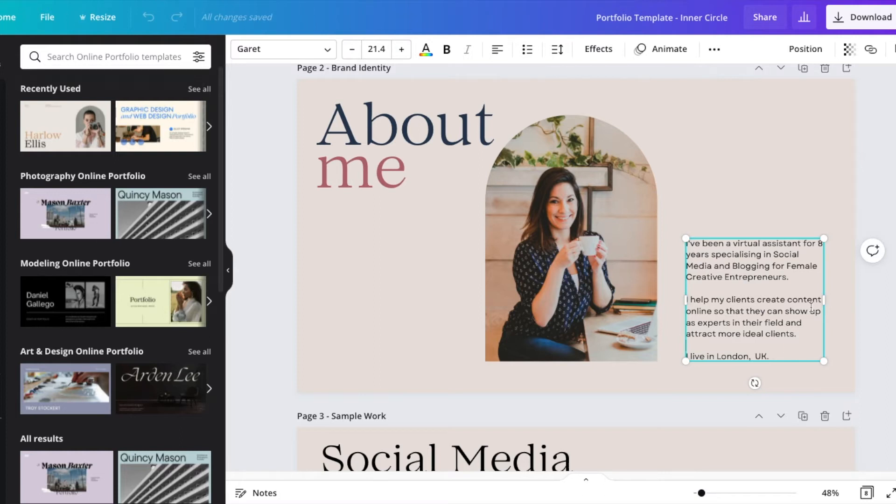
# Step: Scroll past the bio page to the Page 3 'Social Media Work' samples
pyautogui.scroll(-5, 836, 258)
pyautogui.scroll(-2, 838, 264)
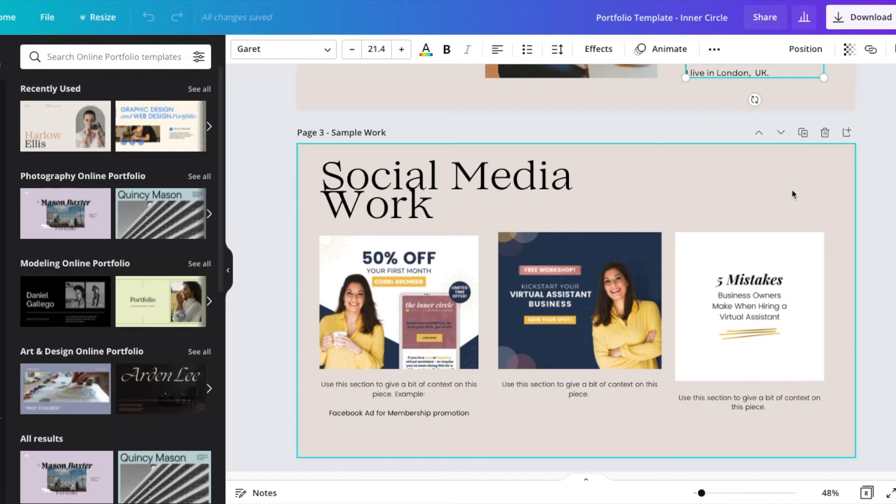
pyautogui.scroll(-1, 792, 189)
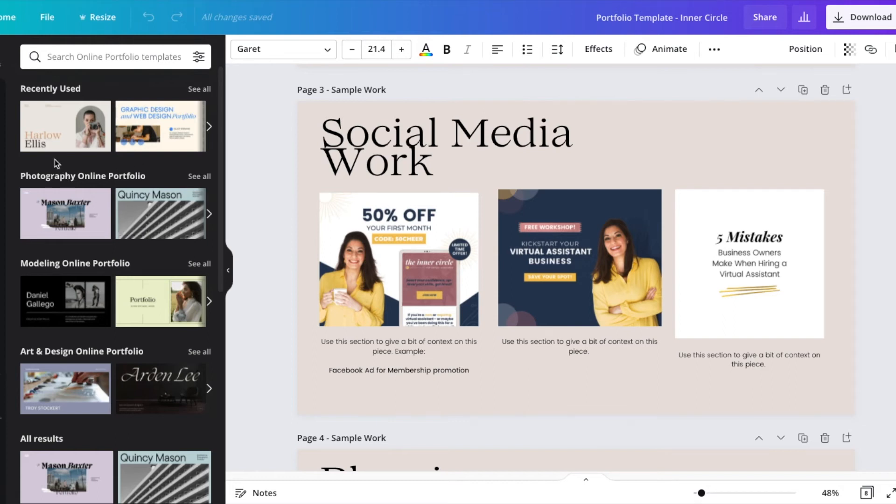
# Step: Show the uploaded images, including the website mockups and the '5 Mistakes' post
pyautogui.click(2, 145)
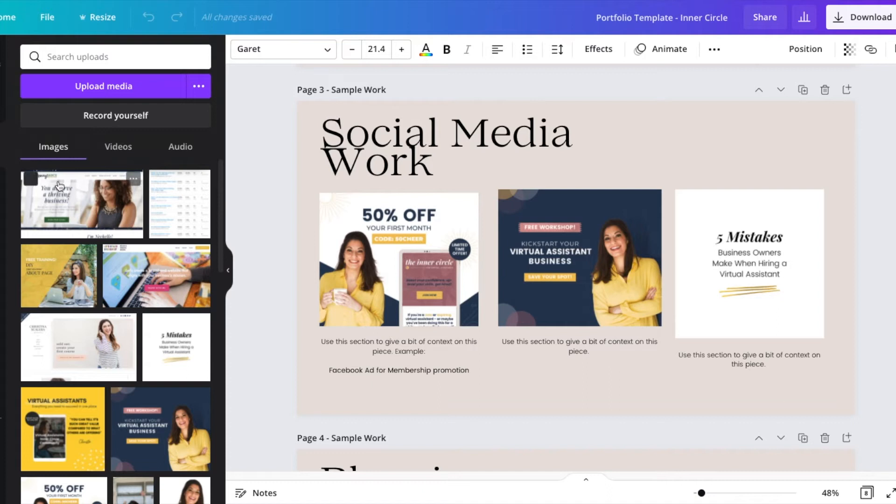
pyautogui.moveTo(65, 285); pyautogui.dragTo(391, 246)
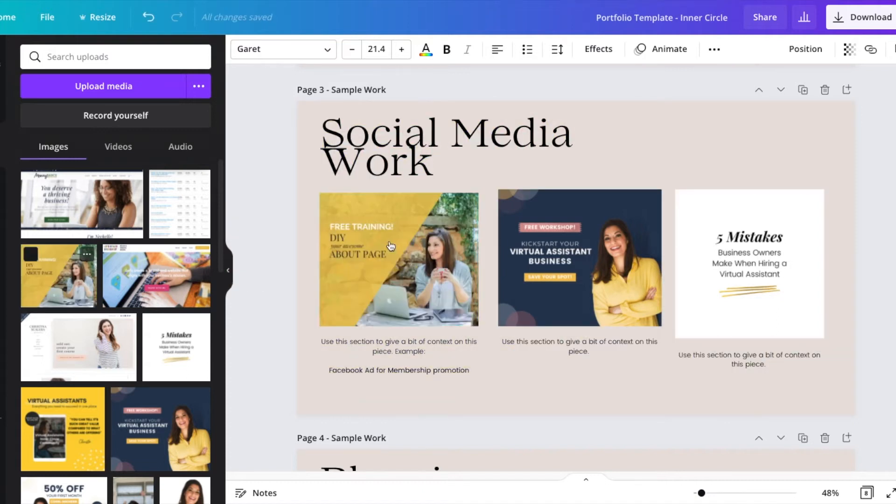
pyautogui.hotkey('ctrl', 'z')
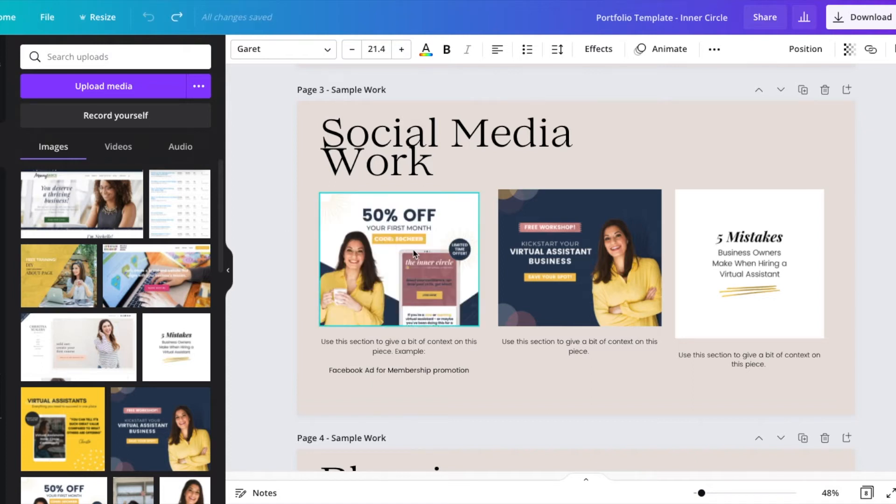
pyautogui.moveTo(59, 275); pyautogui.dragTo(533, 227)
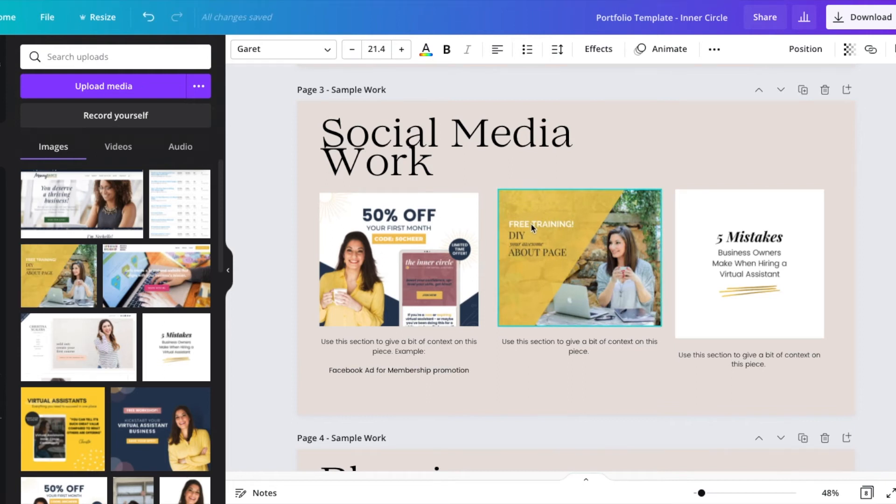
pyautogui.hotkey('ctrl', 'z')
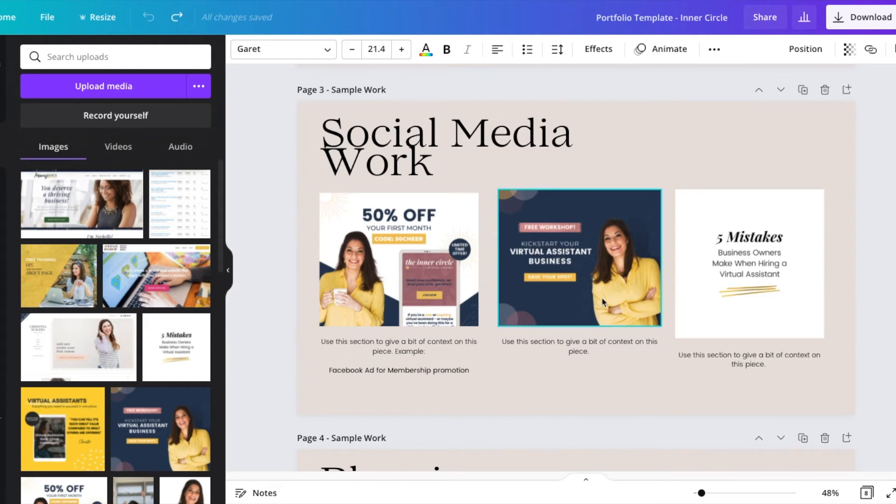
pyautogui.click(329, 353)
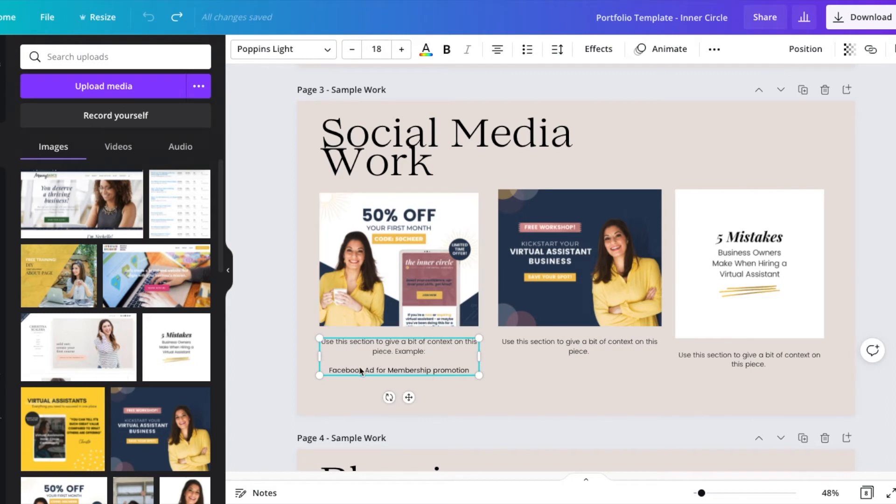
pyautogui.click(453, 371)
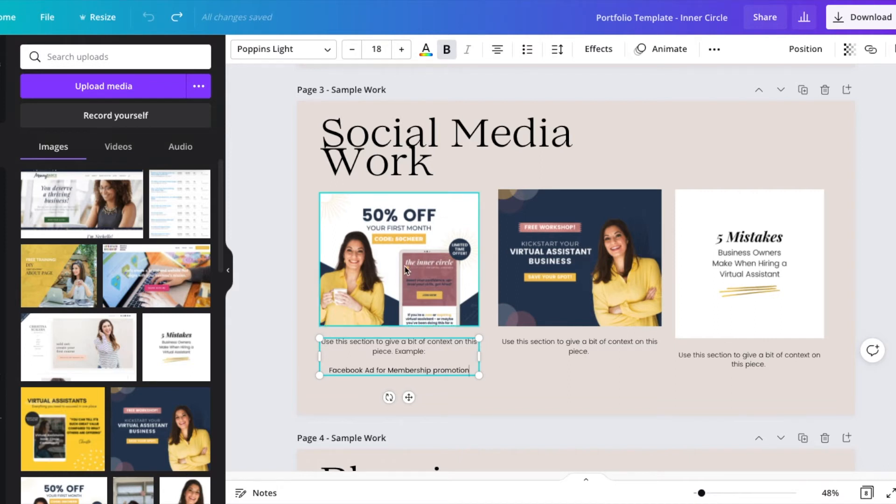
# Step: Check the workshop and '5 Mistakes' images and captions, then duplicate Social Media Work as Page 4
pyautogui.click(610, 286)
pyautogui.click(679, 261)
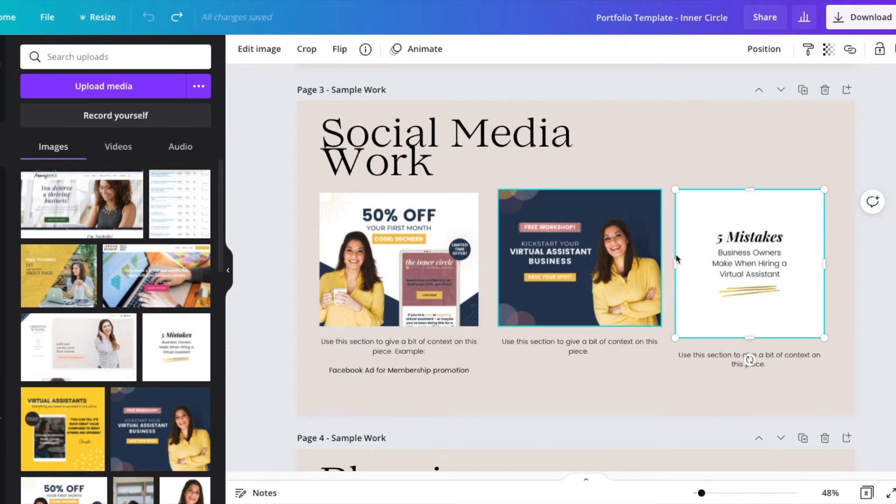
pyautogui.click(567, 348)
pyautogui.click(695, 357)
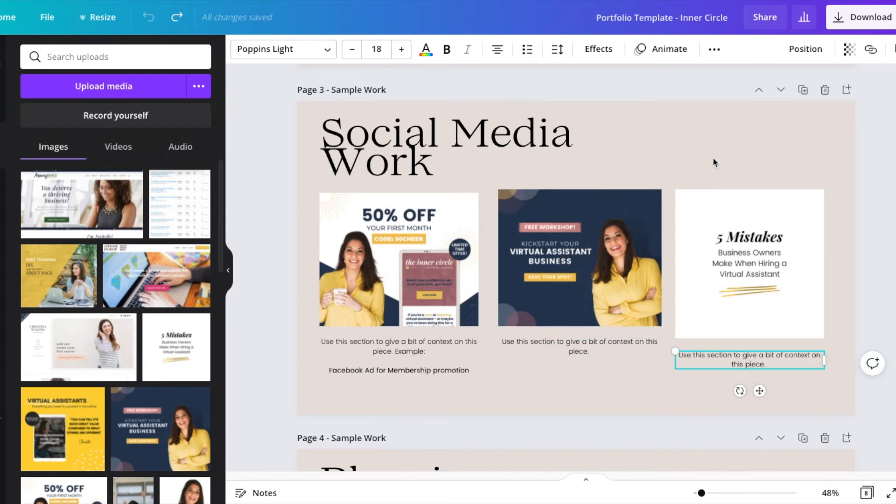
pyautogui.scroll(-2, 713, 159)
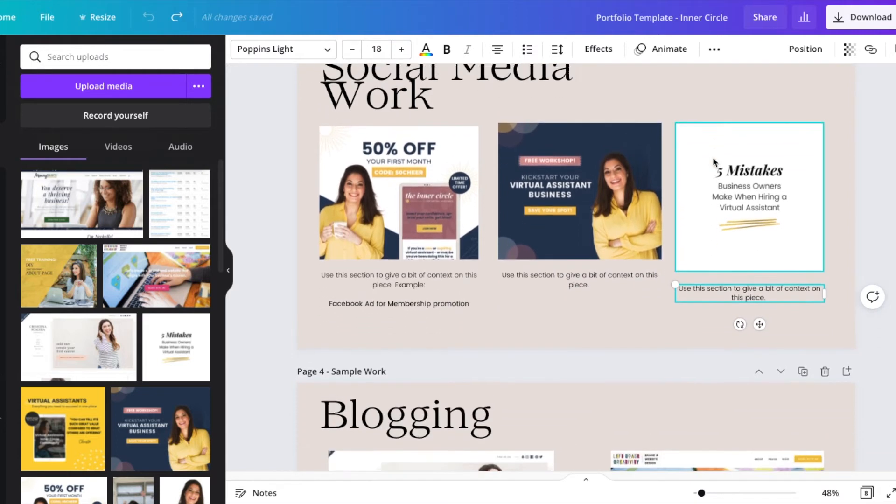
pyautogui.scroll(2, 713, 159)
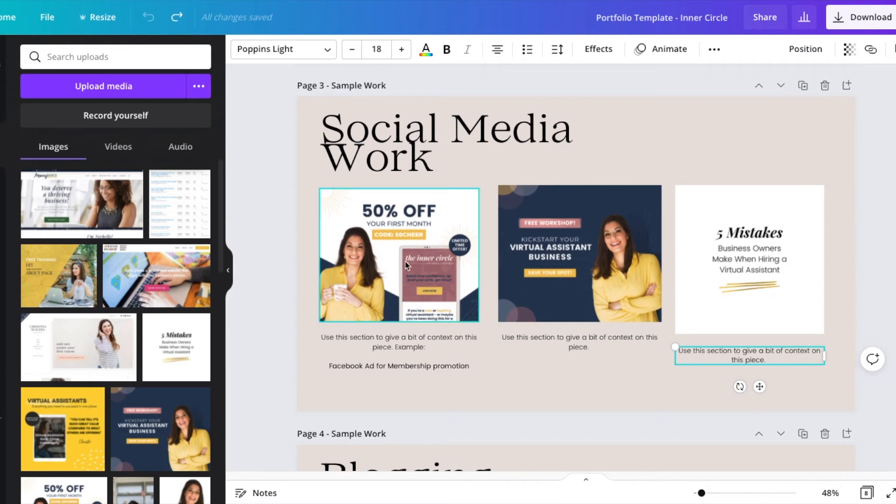
pyautogui.click(803, 86)
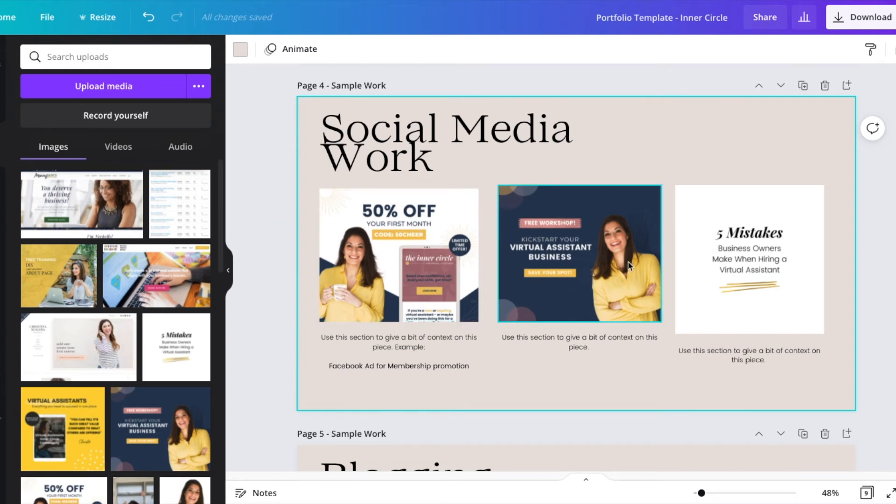
pyautogui.scroll(1, 658, 183)
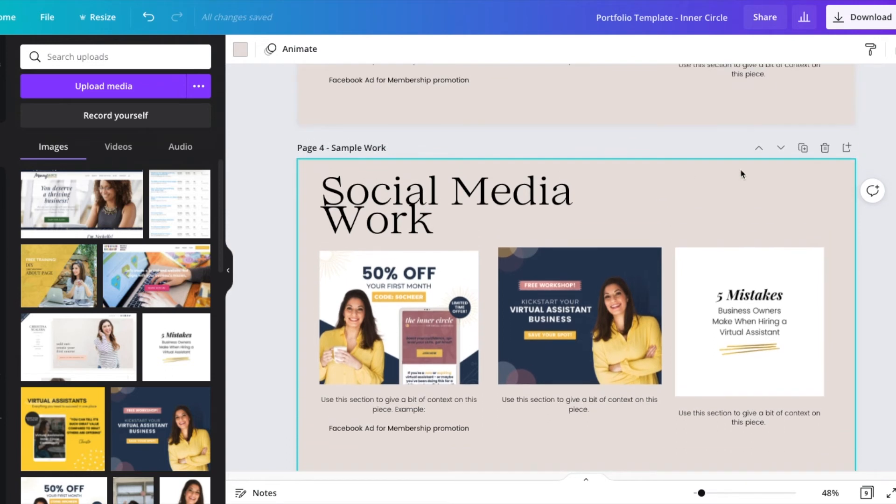
# Step: Delete the duplicated Social Media Work page and scroll down to confirm Blogging is Page 4
pyautogui.click(825, 148)
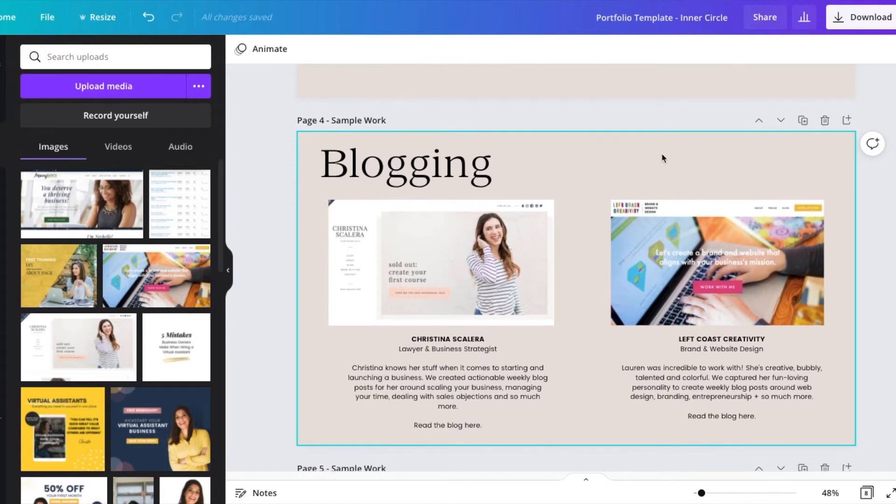
pyautogui.scroll(-1, 664, 159)
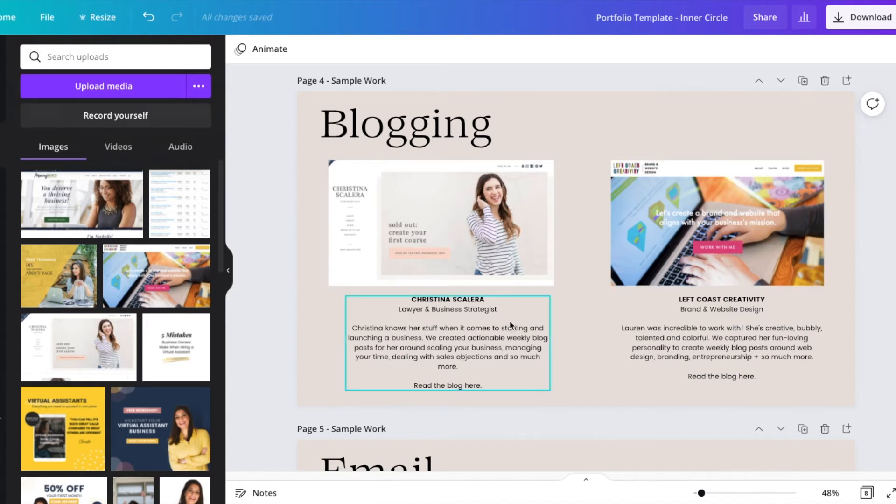
pyautogui.scroll(-1, 512, 323)
pyautogui.scroll(-1, 511, 316)
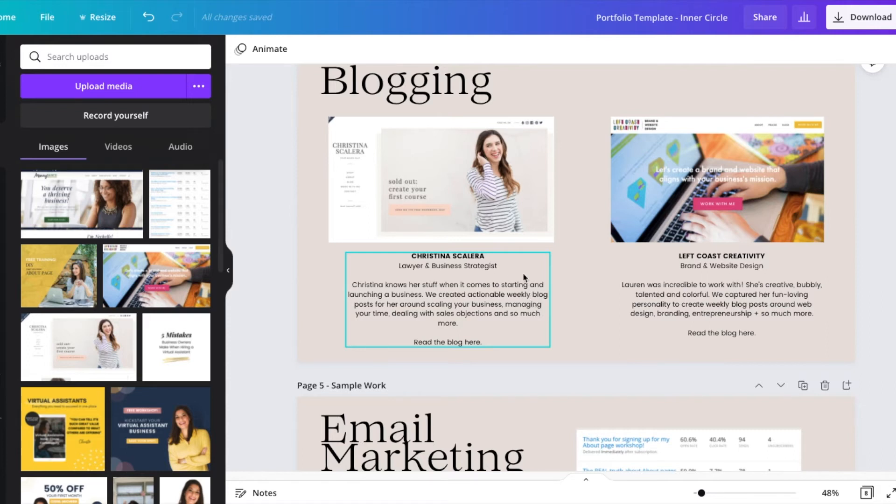
pyautogui.click(449, 346)
pyautogui.click(413, 341)
pyautogui.moveTo(413, 341); pyautogui.dragTo(486, 341)
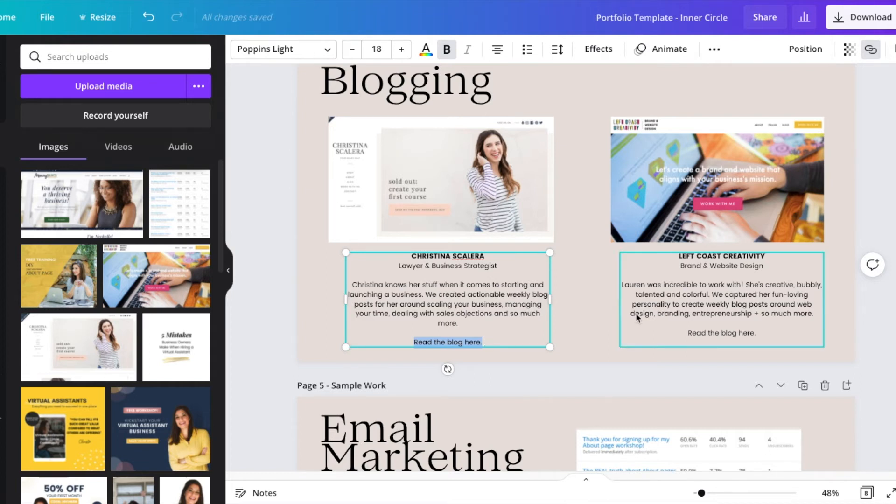
pyautogui.click(607, 326)
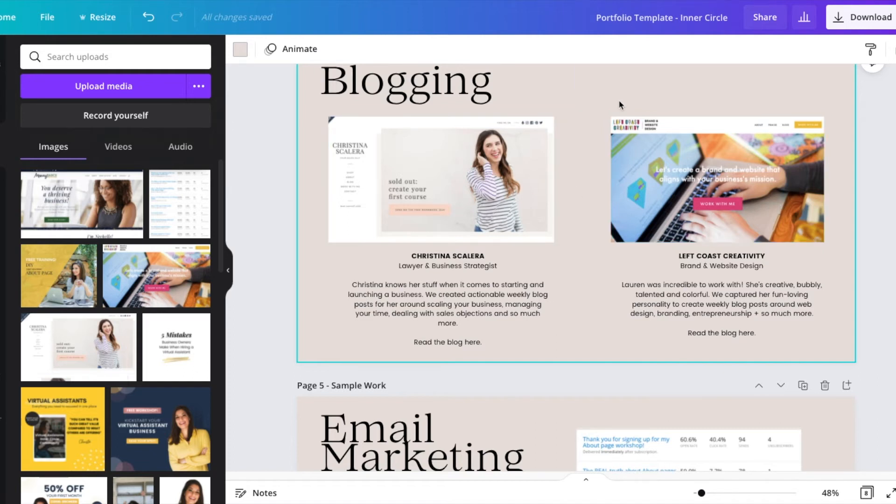
pyautogui.scroll(2, 620, 105)
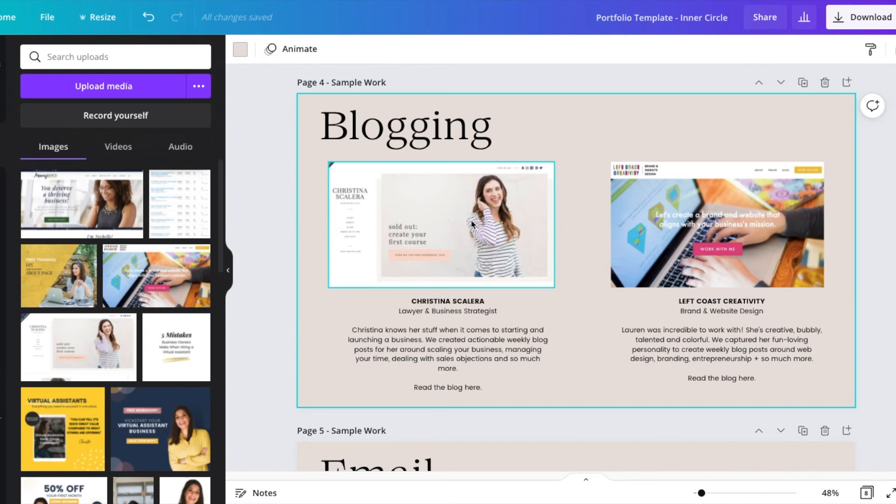
pyautogui.click(801, 83)
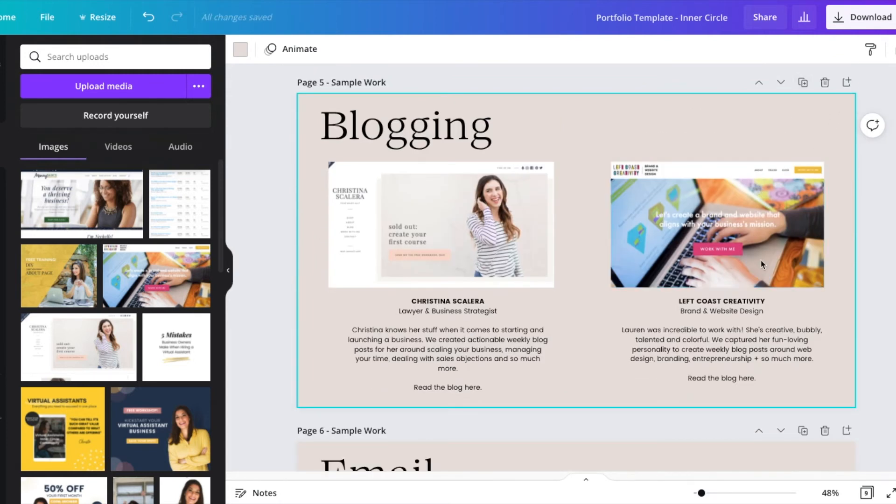
pyautogui.click(825, 83)
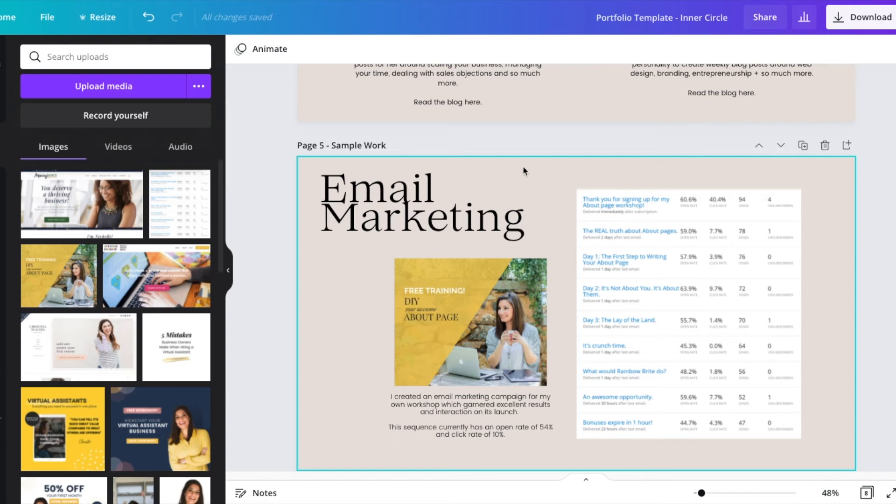
pyautogui.scroll(-1, 492, 256)
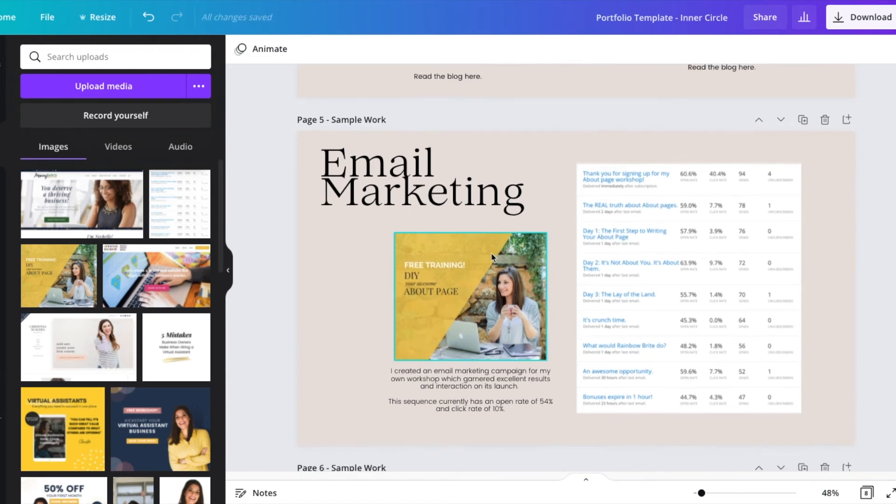
pyautogui.scroll(-1, 492, 256)
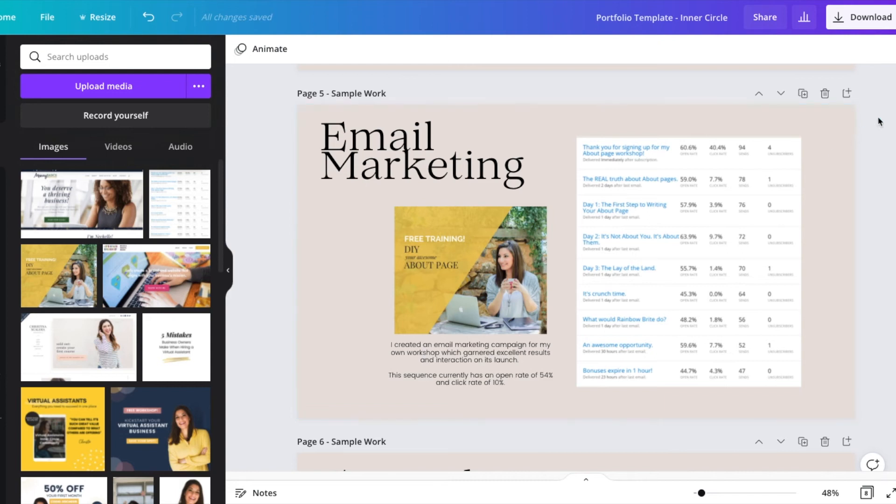
pyautogui.click(804, 94)
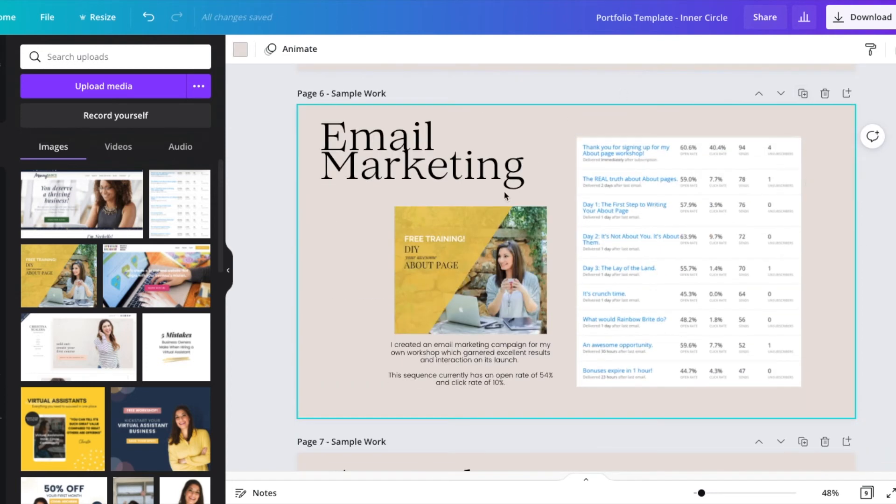
pyautogui.click(825, 94)
pyautogui.scroll(-1, 720, 112)
pyautogui.scroll(2, 721, 112)
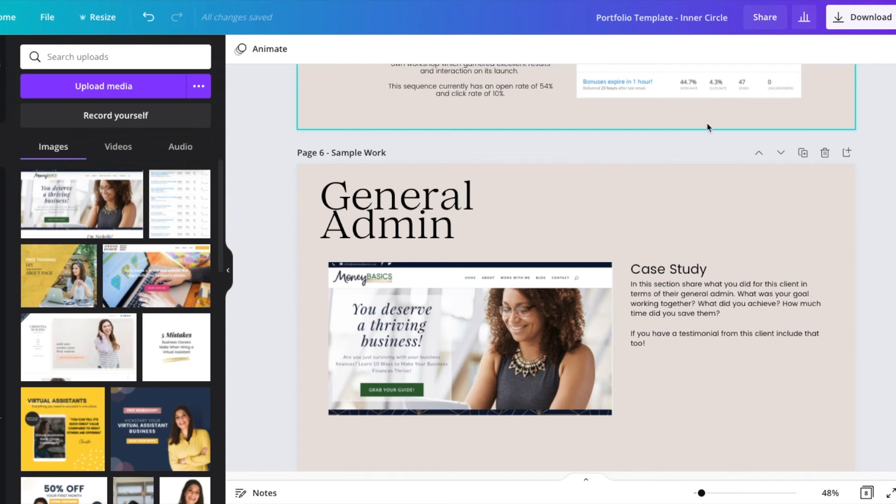
# Step: Scroll down to the Page 6 General Admin page and select its Case Study text box
pyautogui.scroll(-2, 648, 178)
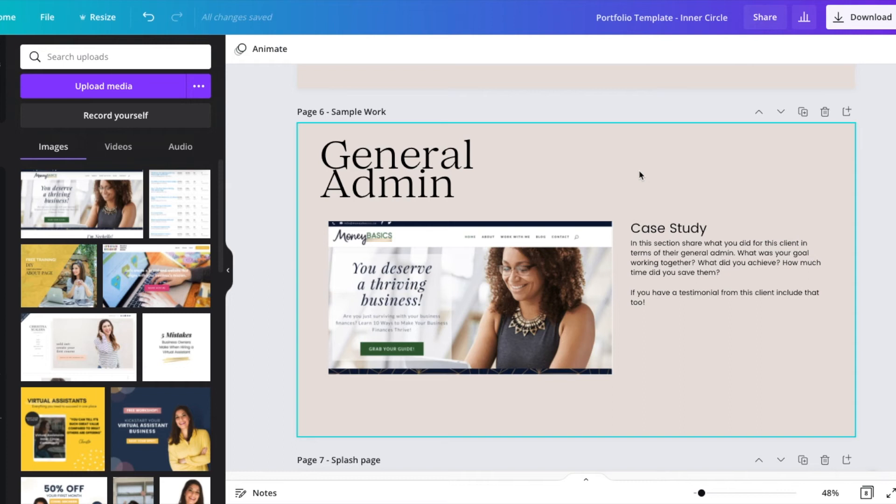
pyautogui.click(652, 240)
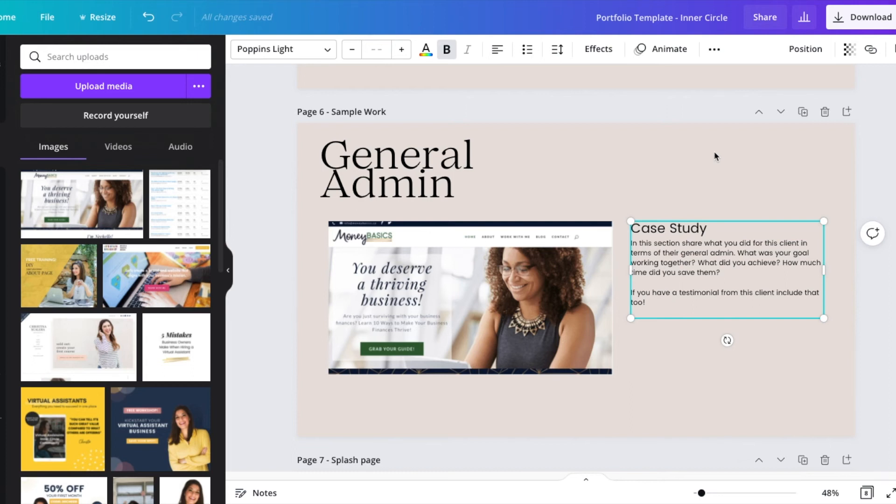
# Step: Scroll past the Page 7 testimonial portrait to reach Page 8, the Contact Page
pyautogui.scroll(-4, 716, 155)
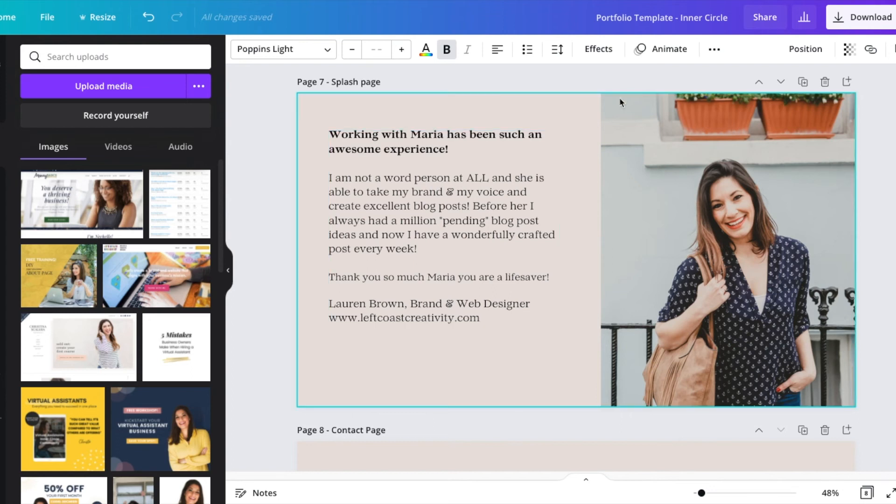
pyautogui.click(702, 223)
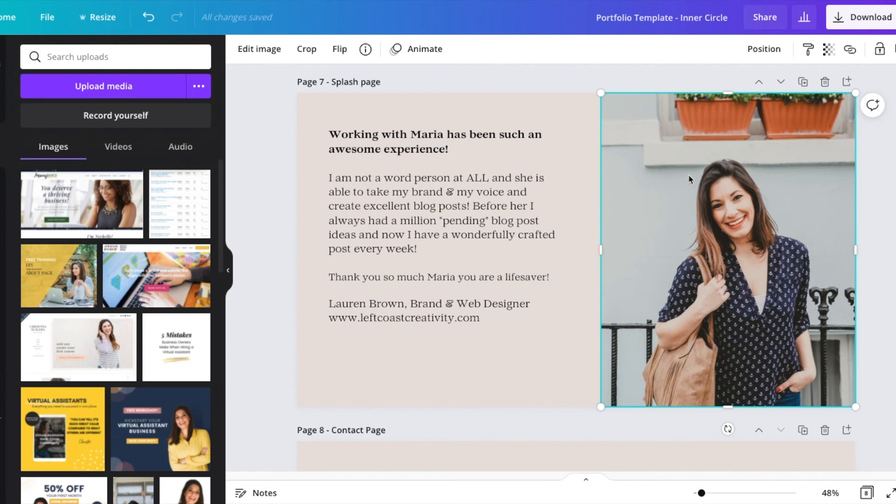
pyautogui.scroll(-7, 699, 176)
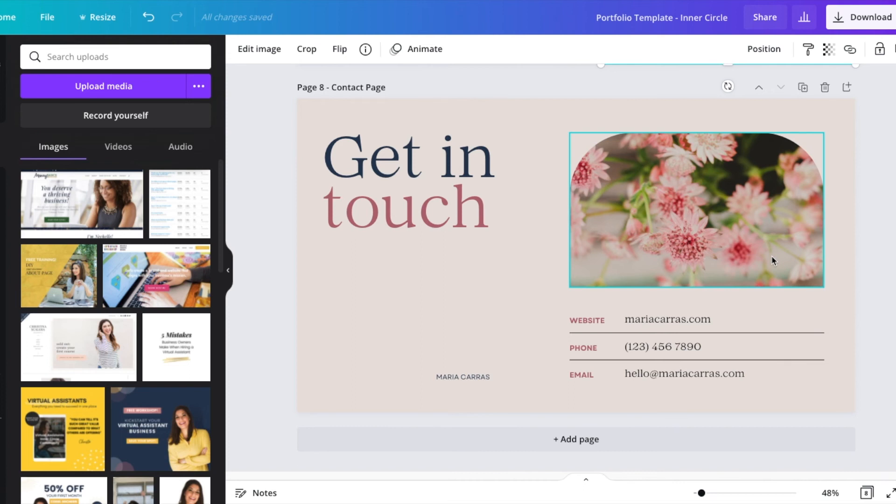
# Step: Highlight the Contact Page website address and confirm where its link points
pyautogui.click(652, 321)
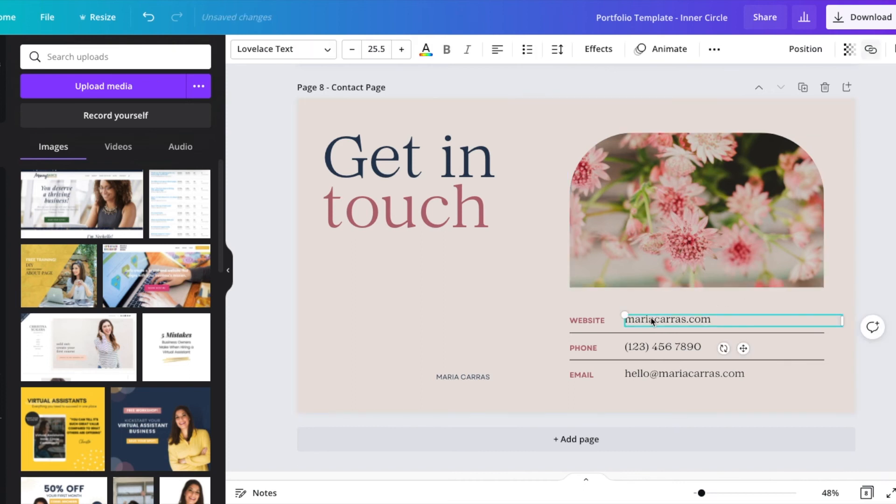
pyautogui.moveTo(714, 321); pyautogui.dragTo(624, 323)
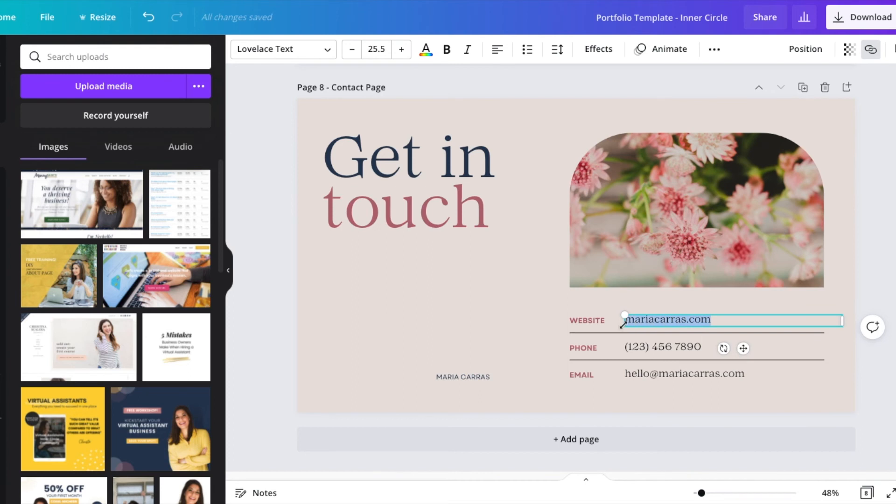
pyautogui.click(871, 52)
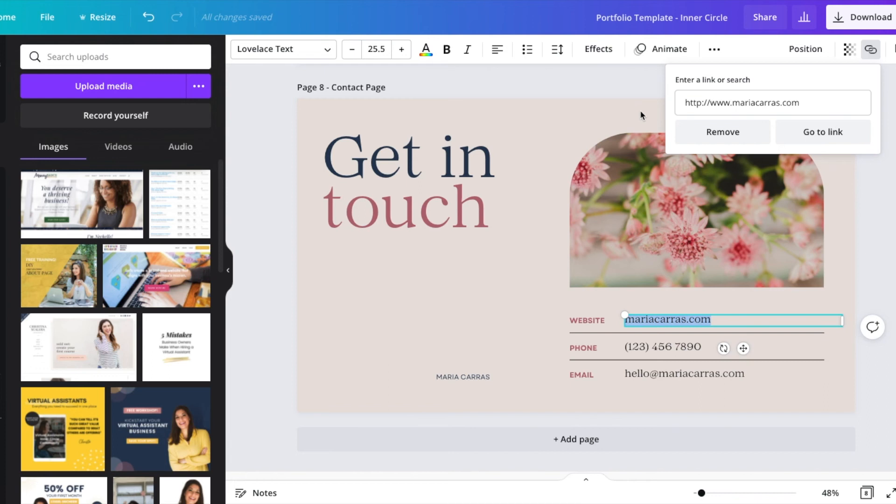
pyautogui.click(888, 224)
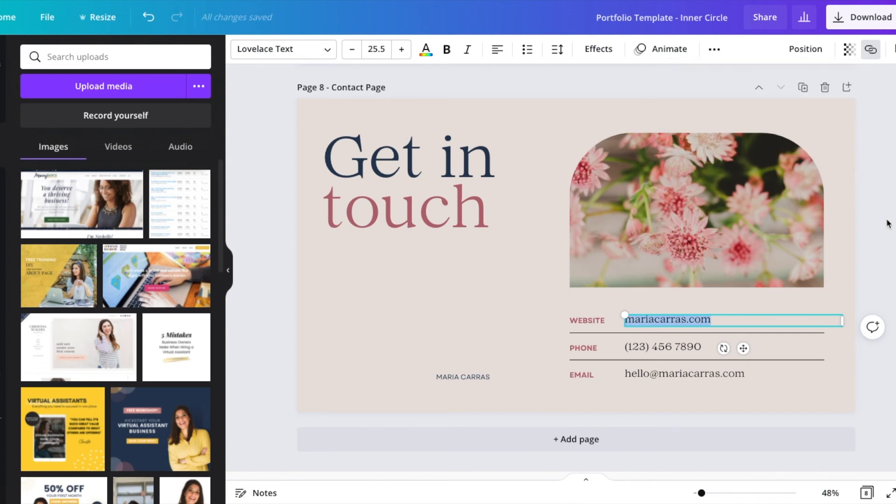
pyautogui.click(497, 289)
# Step: Turn the email address into a mailto link so it appears underlined
pyautogui.click(673, 375)
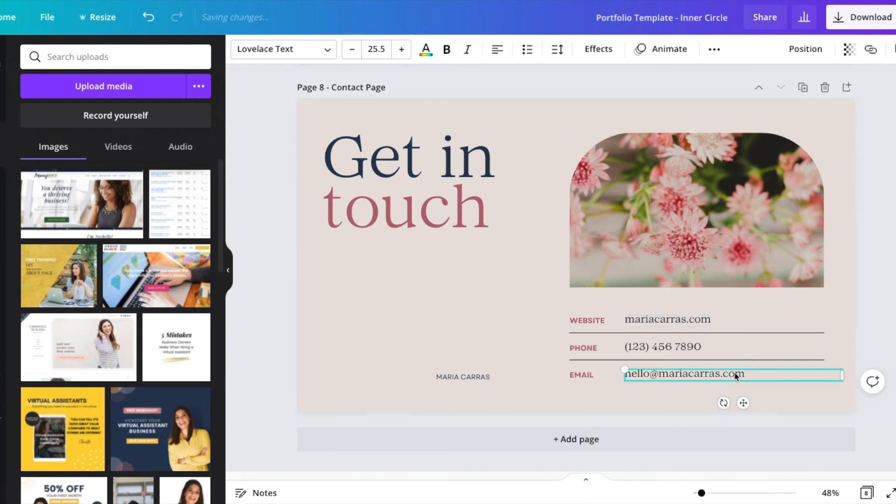
pyautogui.click(748, 373)
pyautogui.moveTo(748, 373); pyautogui.dragTo(620, 372)
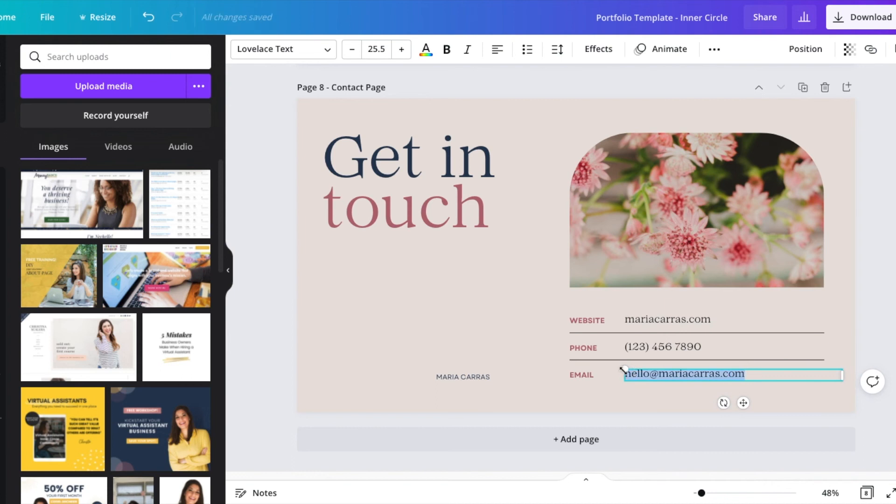
pyautogui.click(870, 51)
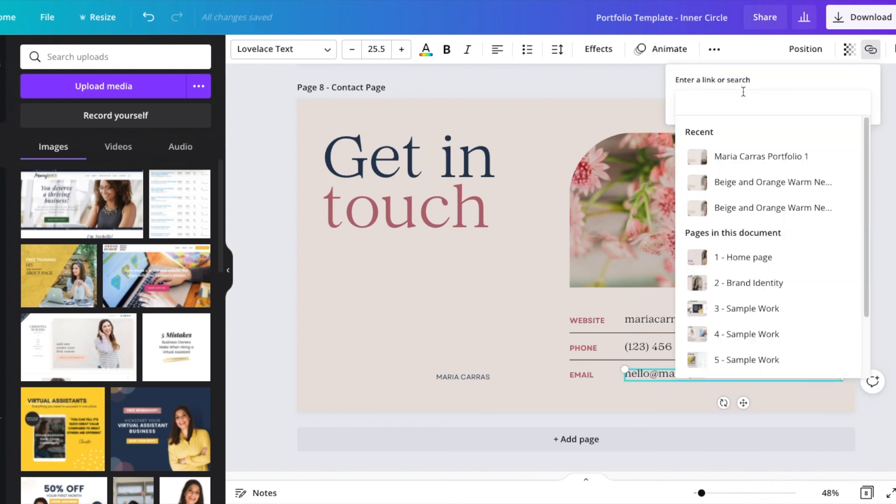
pyautogui.write('mailtpo')
pyautogui.press('BackSpace')
pyautogui.press('BackSpace')
pyautogui.write('o:mailt')
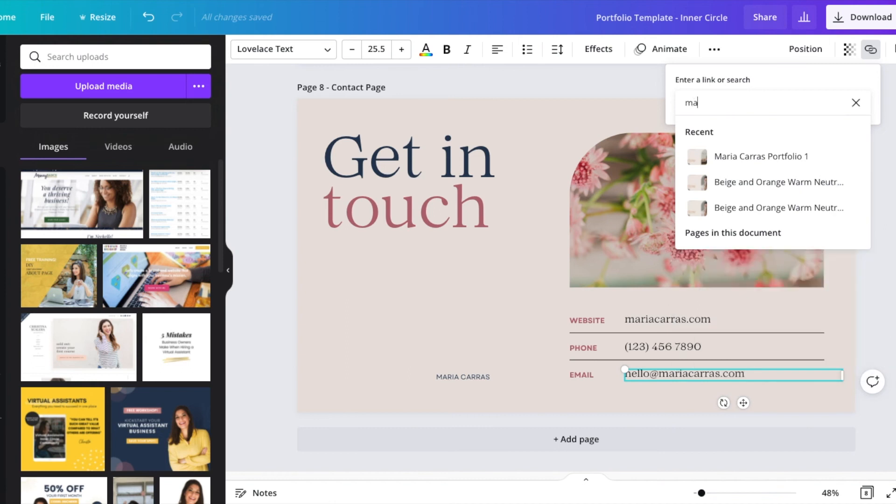
pyautogui.press('BackSpace')
pyautogui.press('BackSpace')
pyautogui.press('BackSpace')
pyautogui.press('BackSpace')
pyautogui.press('BackSpace')
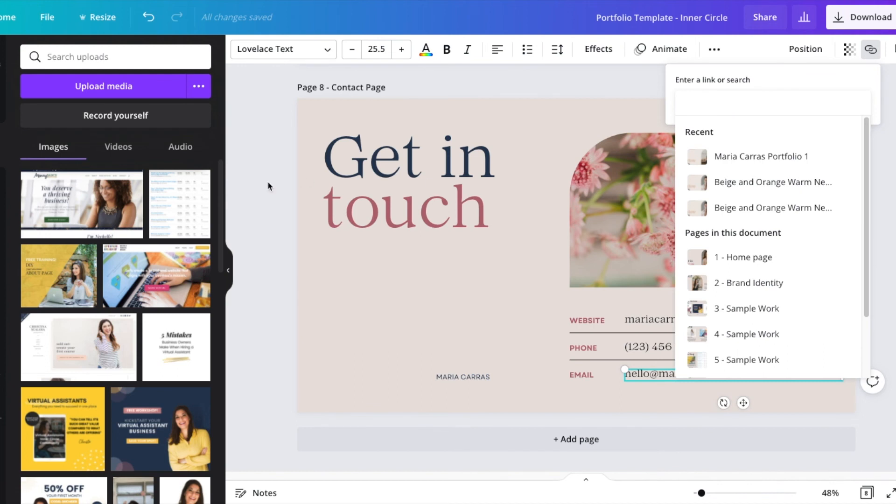
pyautogui.click(401, 353)
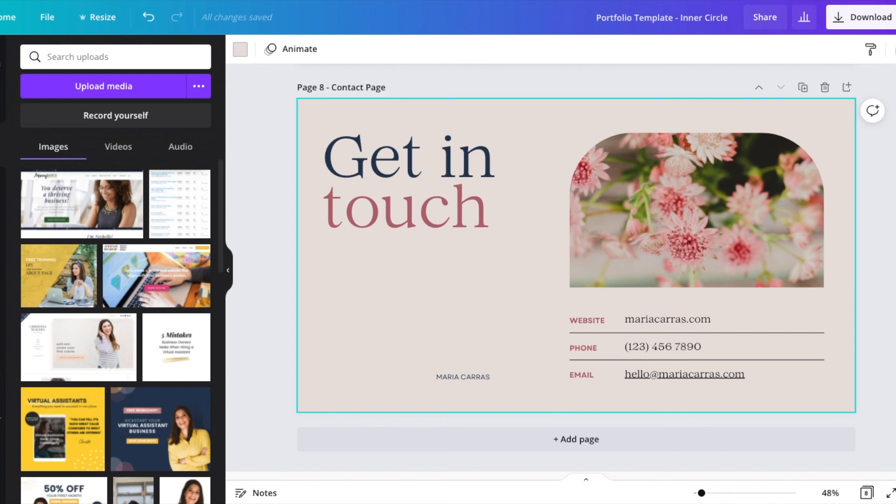
pyautogui.scroll(20, 577, 268)
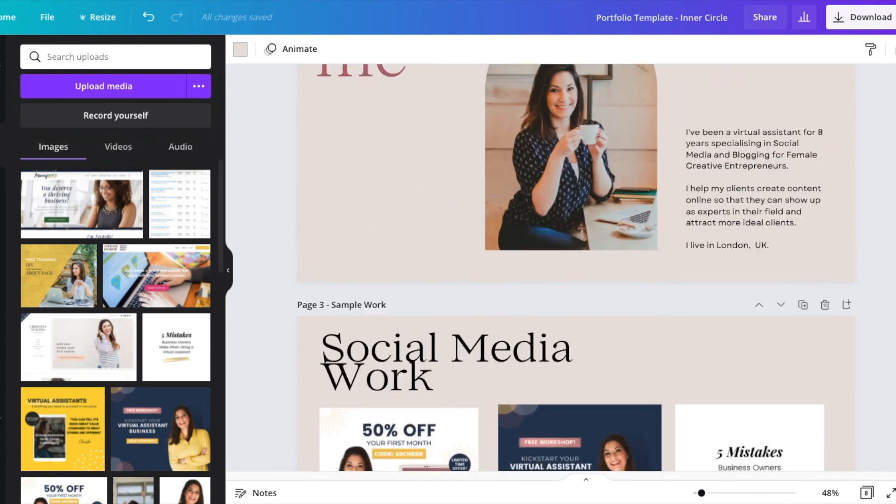
# Step: Download all eight portfolio pages as a PDF Standard file
pyautogui.scroll(5, 576, 269)
pyautogui.click(856, 18)
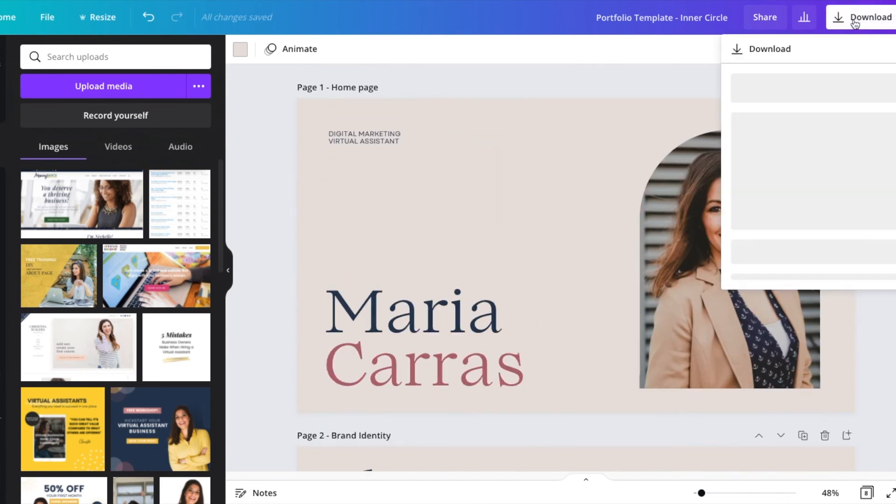
pyautogui.click(886, 95)
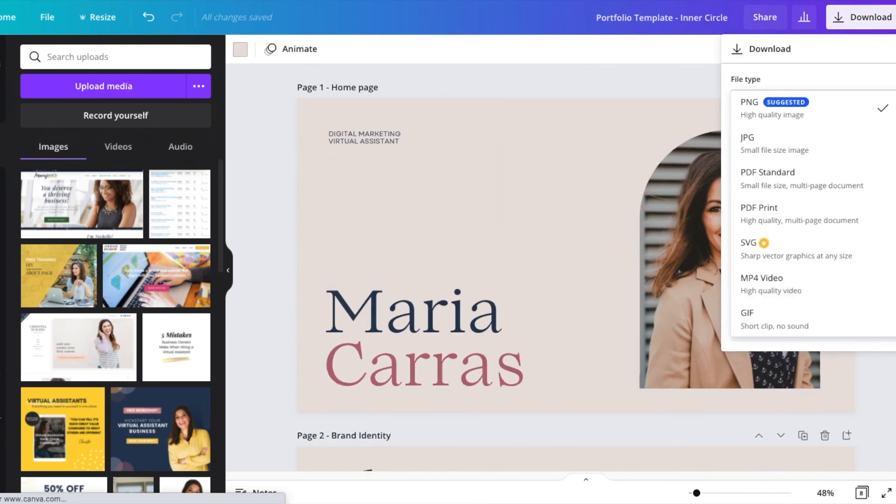
pyautogui.click(832, 186)
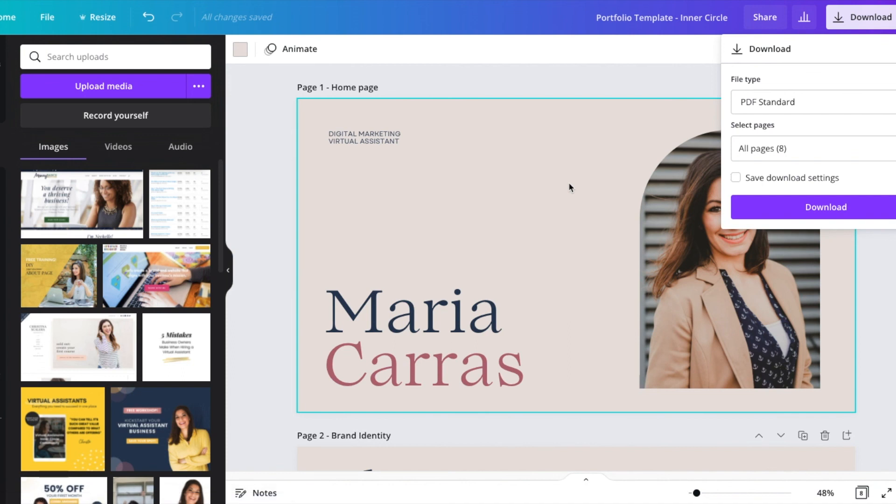
pyautogui.click(809, 212)
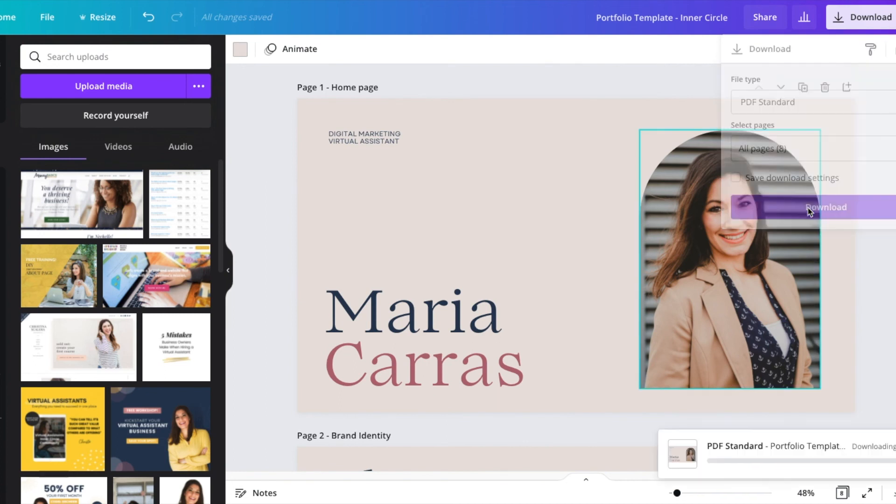
# Step: Recheck the download file type list without changing it, then bring up the full sharing options
pyautogui.click(868, 21)
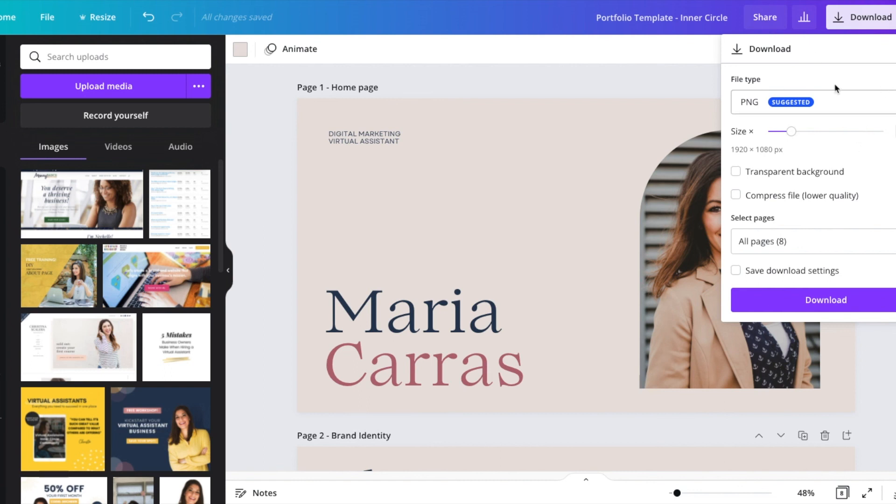
pyautogui.click(836, 99)
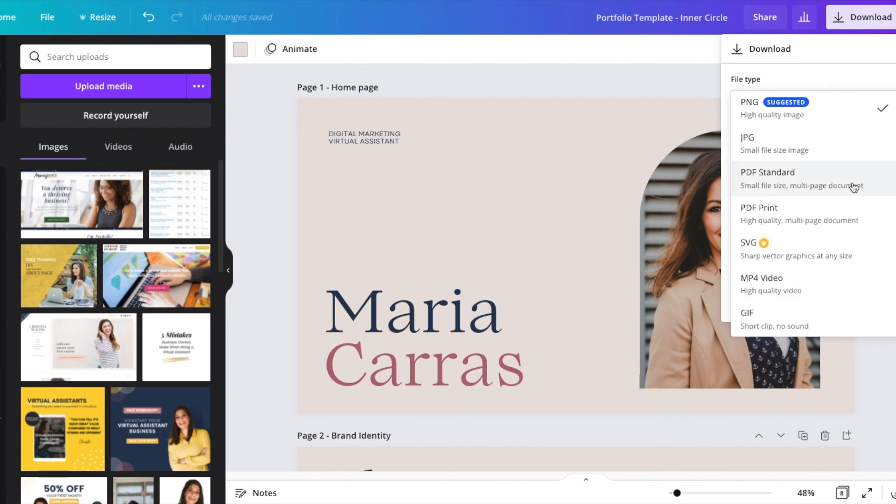
pyautogui.click(726, 80)
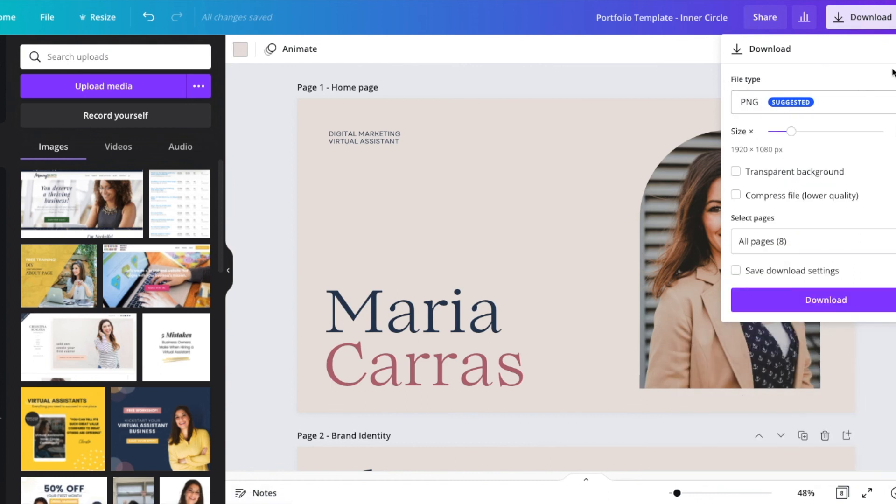
pyautogui.click(895, 17)
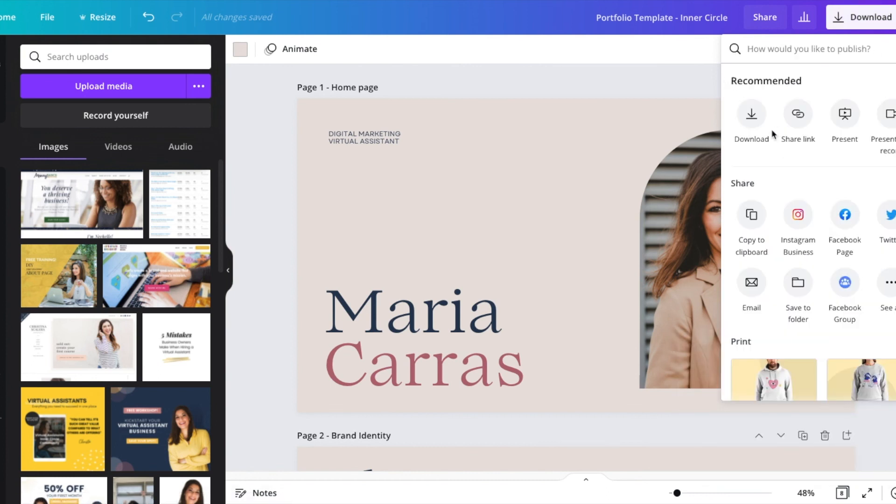
# Step: Create and copy a view-only share link for the portfolio, then close the panel
pyautogui.click(801, 119)
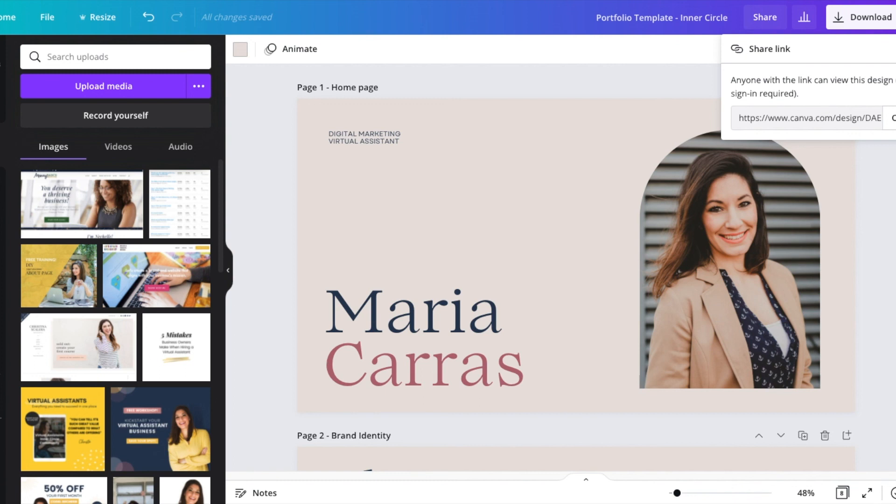
pyautogui.click(894, 118)
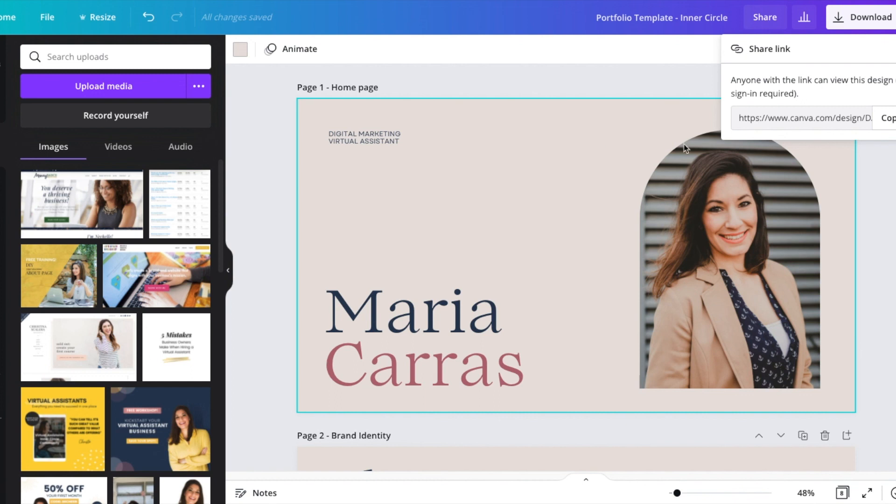
pyautogui.moveTo(739, 117); pyautogui.dragTo(880, 119)
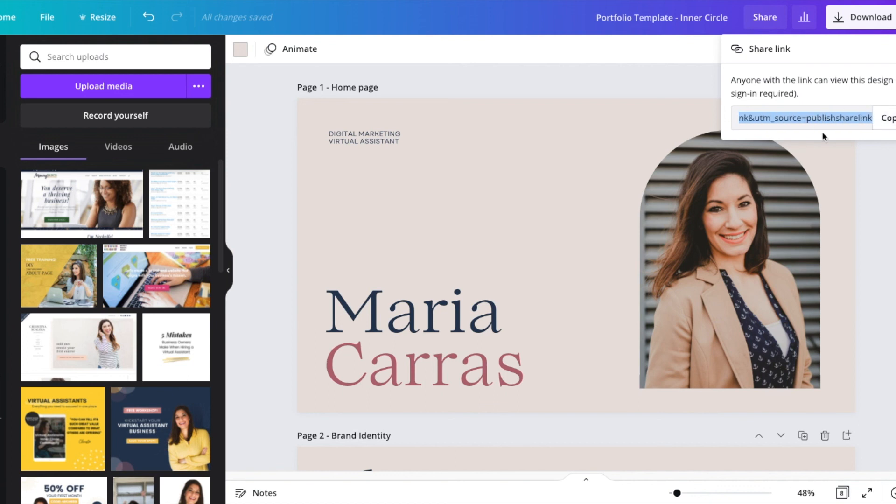
pyautogui.click(847, 117)
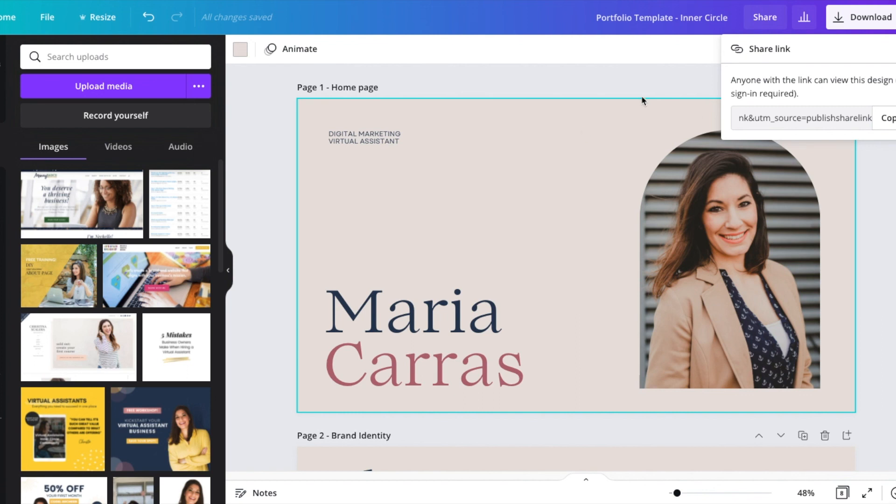
pyautogui.click(663, 95)
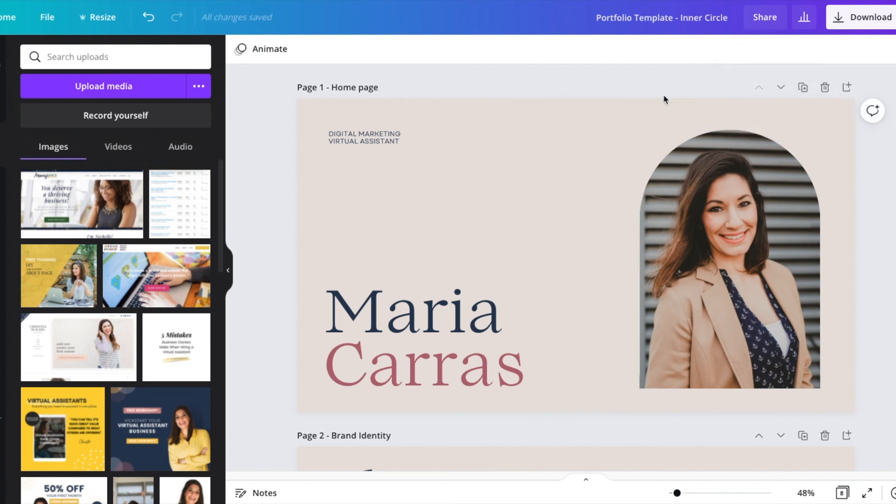